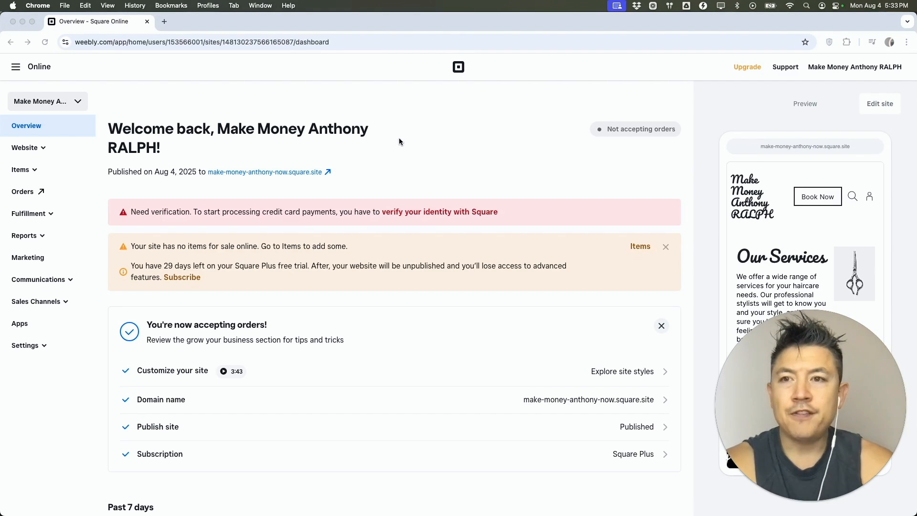
- Add a new site named Lead Funnel Weebly and skip importing fulfillment settings and catalog from the previous site
click(65, 104)
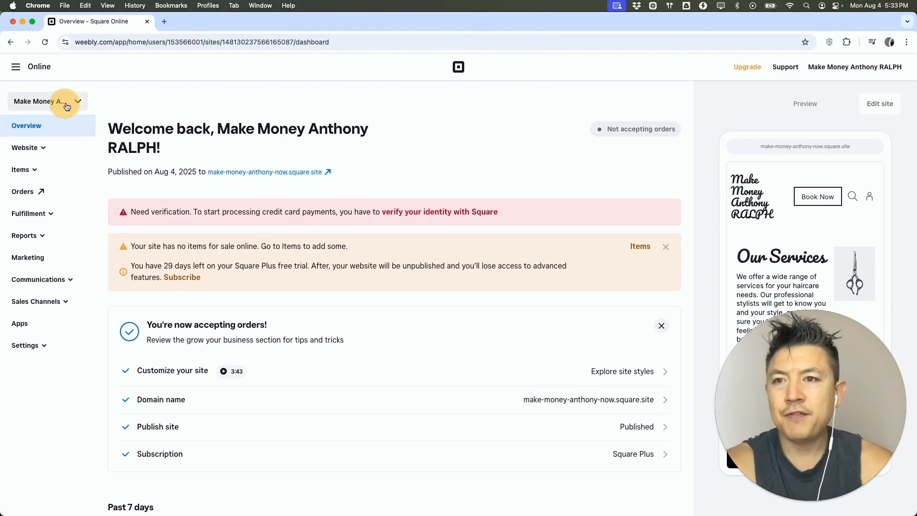
click(75, 103)
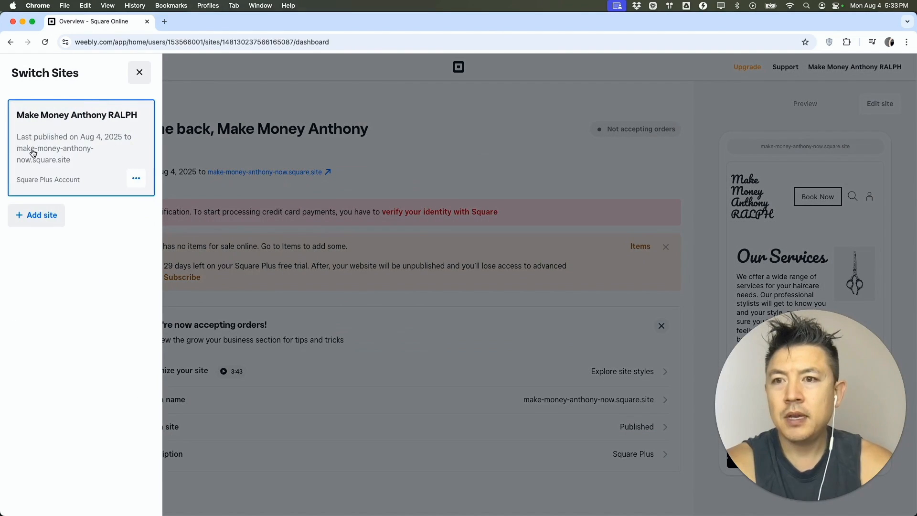
click(46, 216)
click(408, 189)
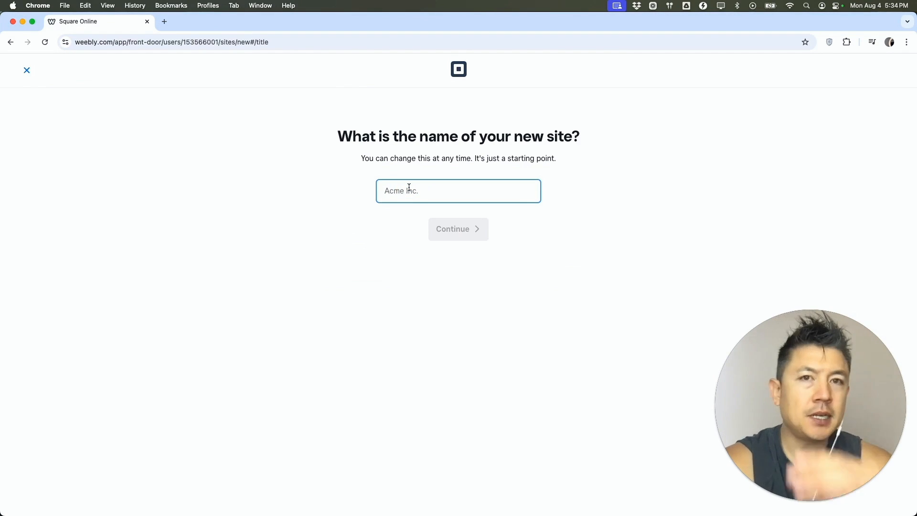
text(Lan)
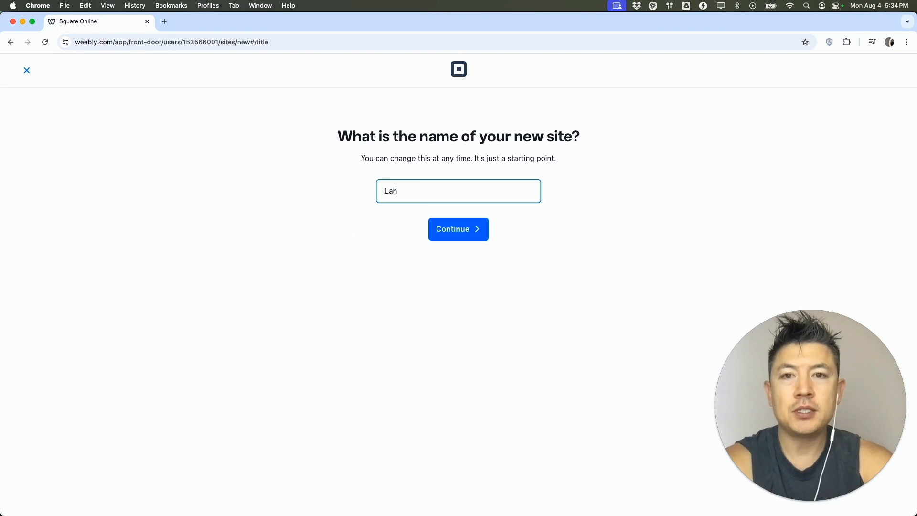
click(481, 243)
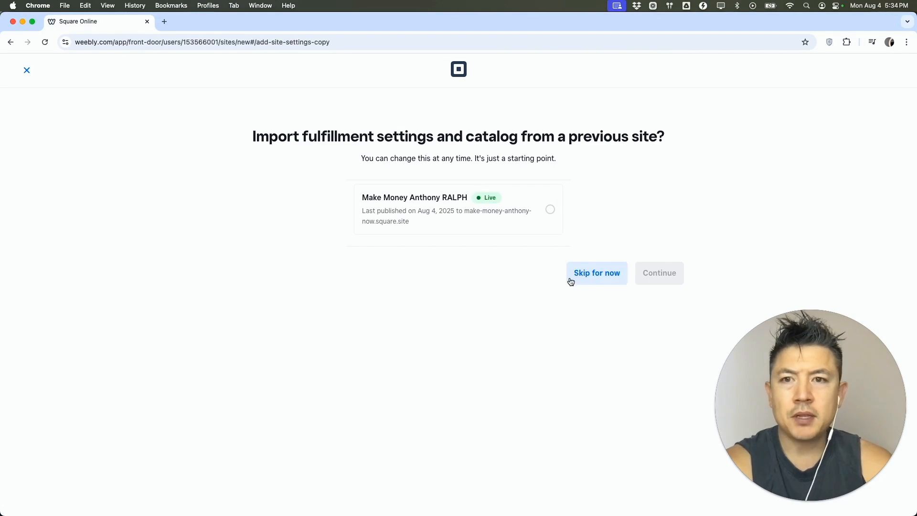
click(595, 282)
click(587, 266)
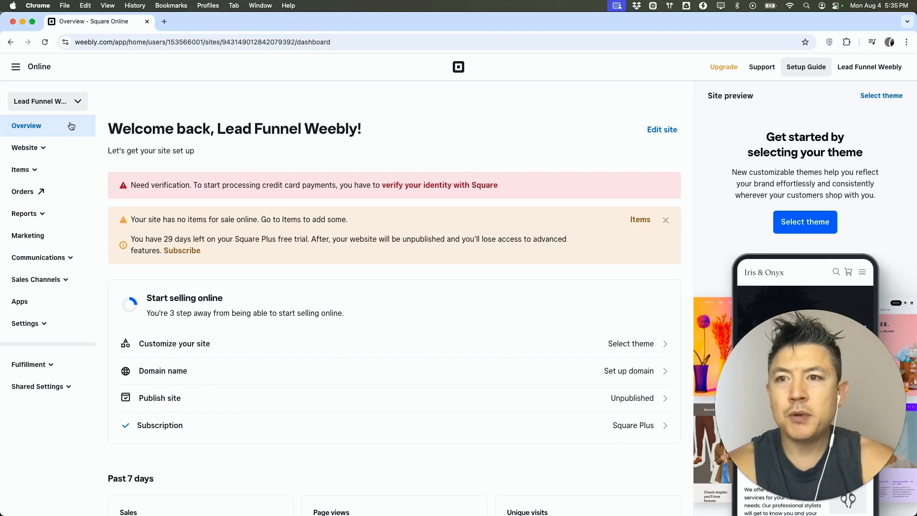
- Open the Lead Funnel Weebly site for editing from its overview page
click(60, 109)
click(50, 240)
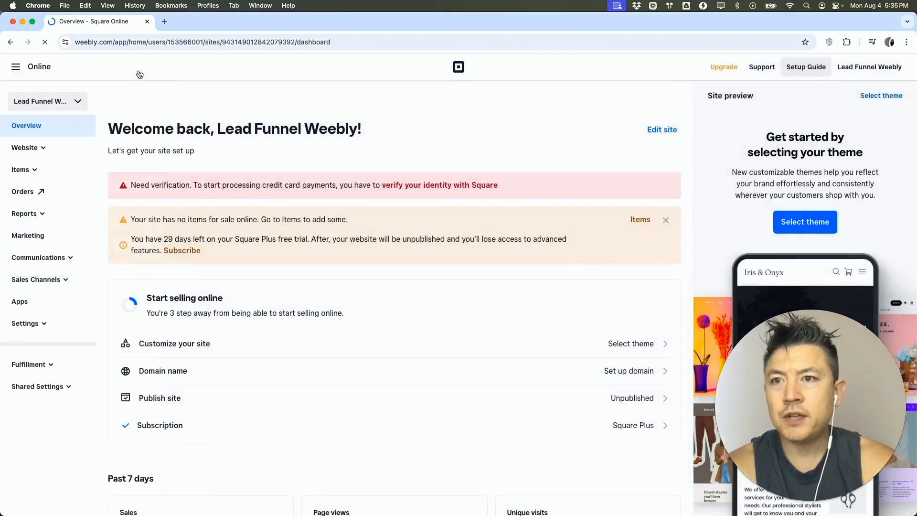
click(41, 150)
click(31, 168)
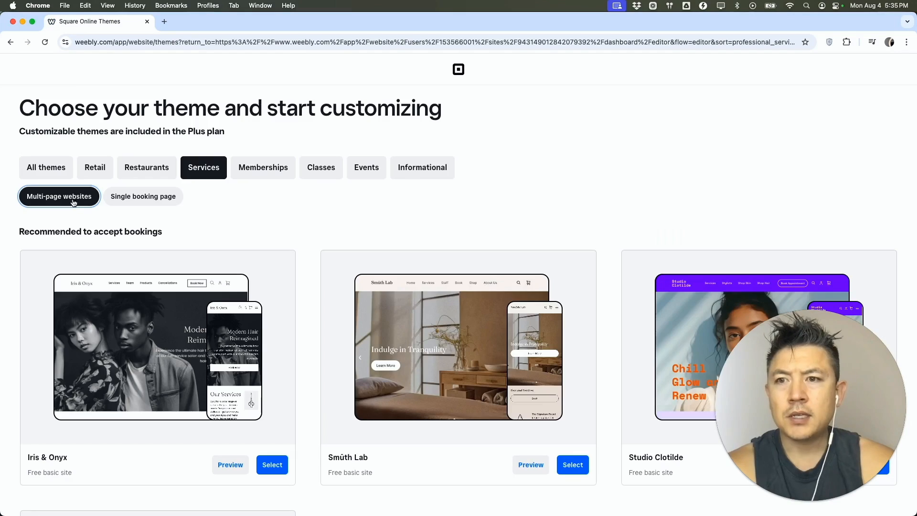
- Look through the available themes, choose one for the site and load it in the site editor
scroll(341, 263, down, 10)
scroll(342, 262, down, 4)
scroll(342, 262, up, 4)
click(160, 354)
click(864, 73)
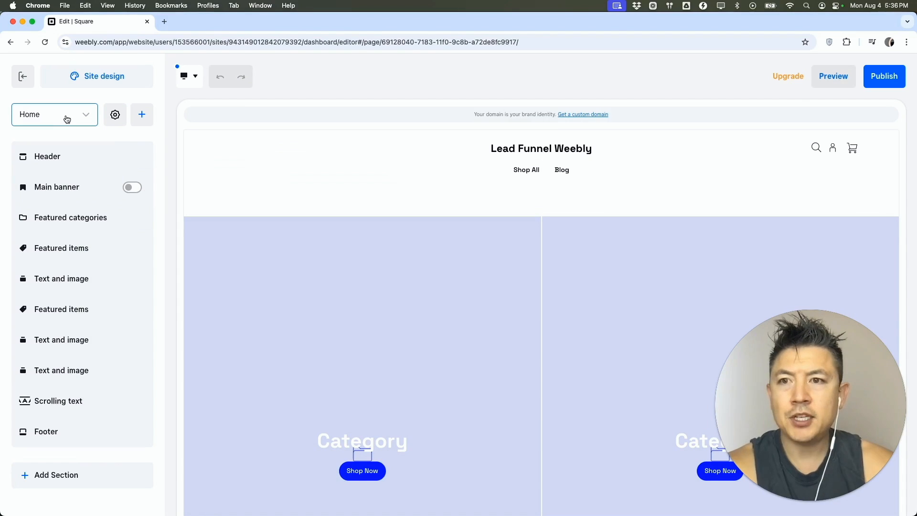
- Delete every content section between header and footer on the Home page, from Featured categories to Scrolling text
click(79, 115)
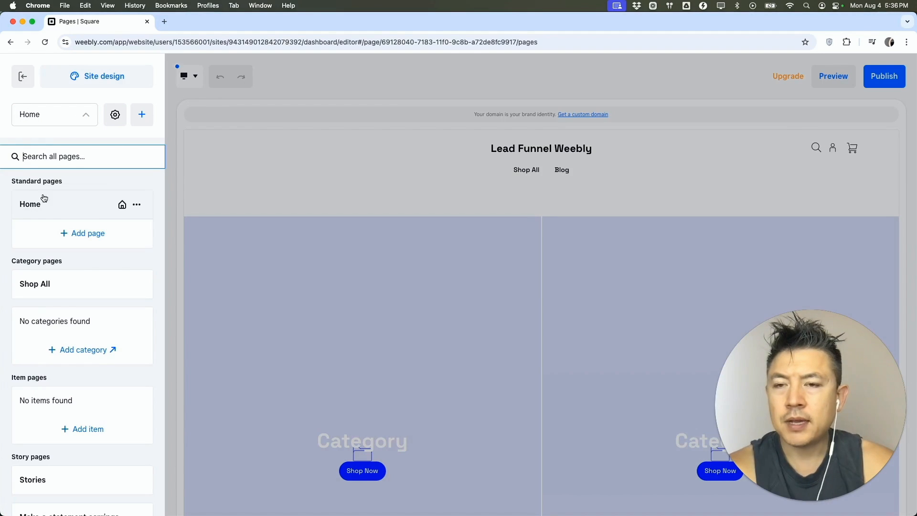
click(67, 210)
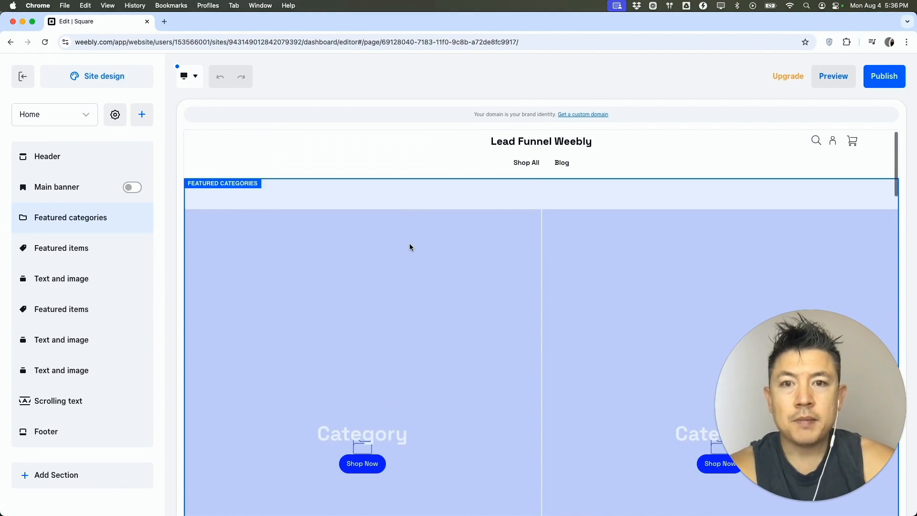
click(406, 218)
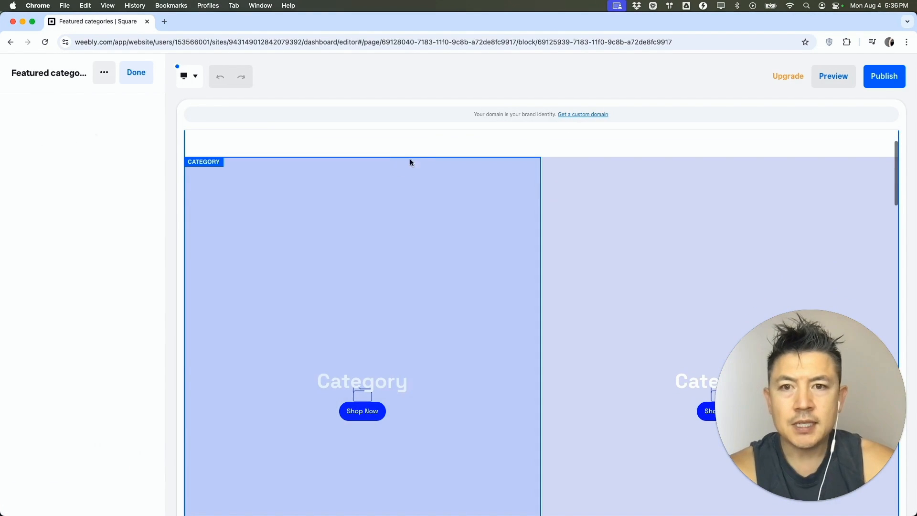
scroll(92, 279, down, 7)
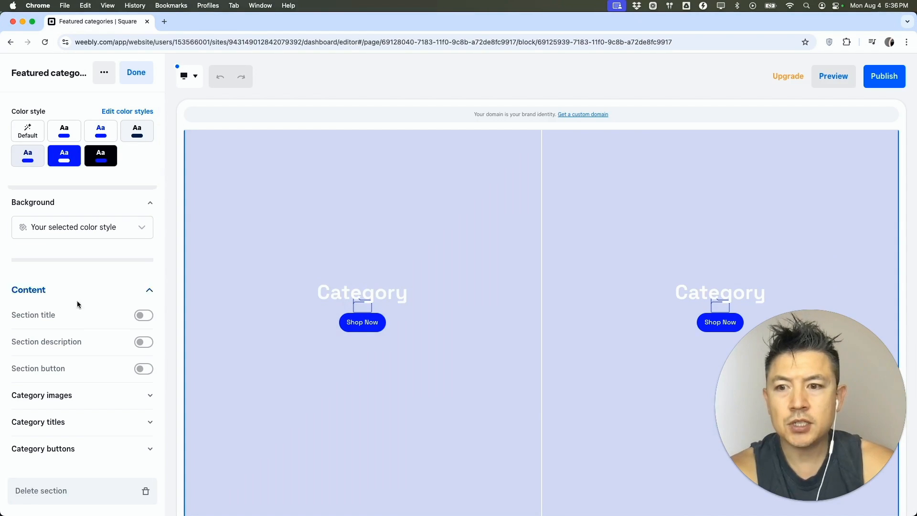
click(54, 490)
click(135, 490)
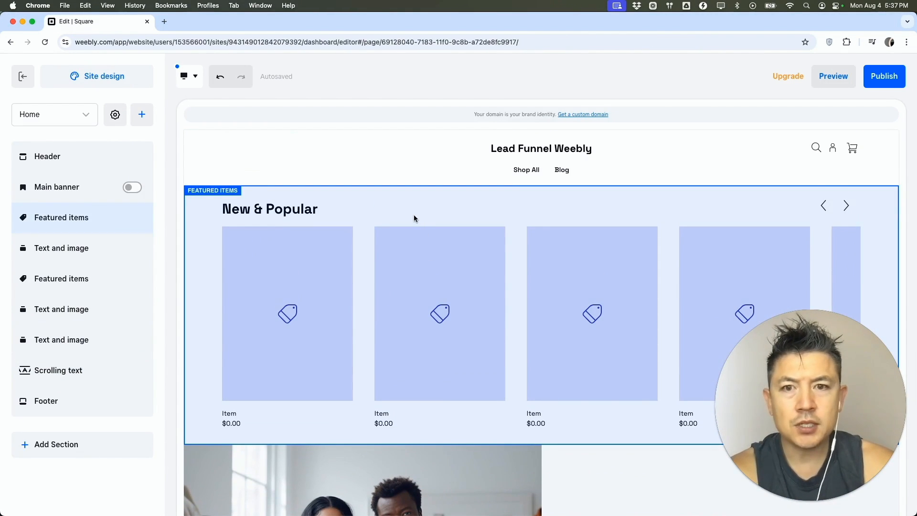
click(414, 214)
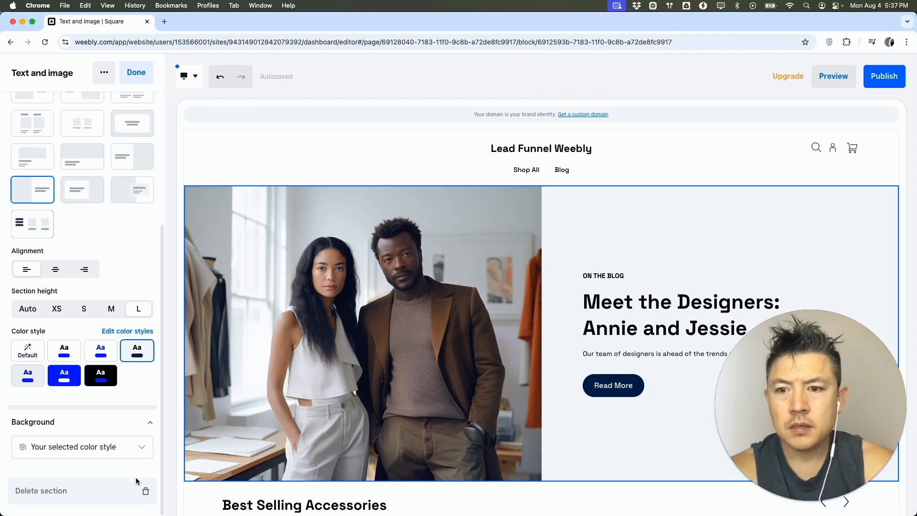
click(145, 491)
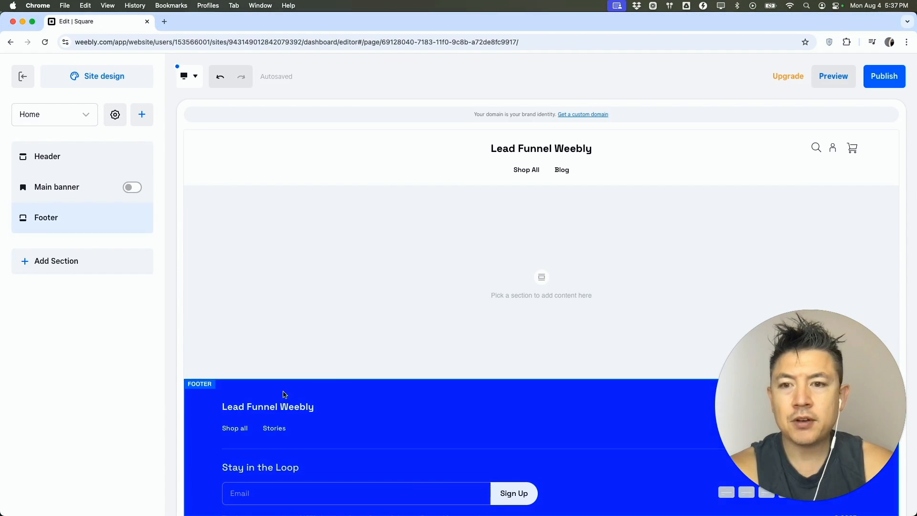
- Turn off the footer's logo, navigation, subscription title, subscription, social icons, external links and payment methods
click(314, 401)
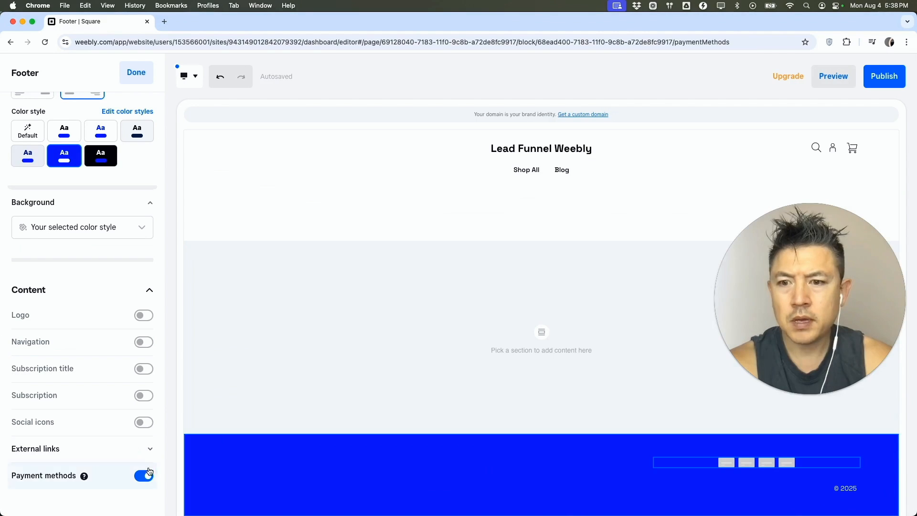
click(143, 475)
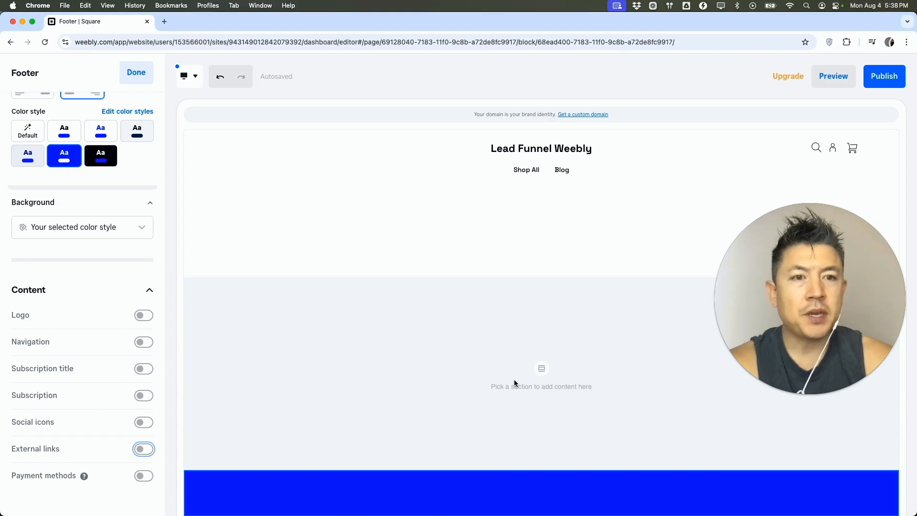
click(404, 323)
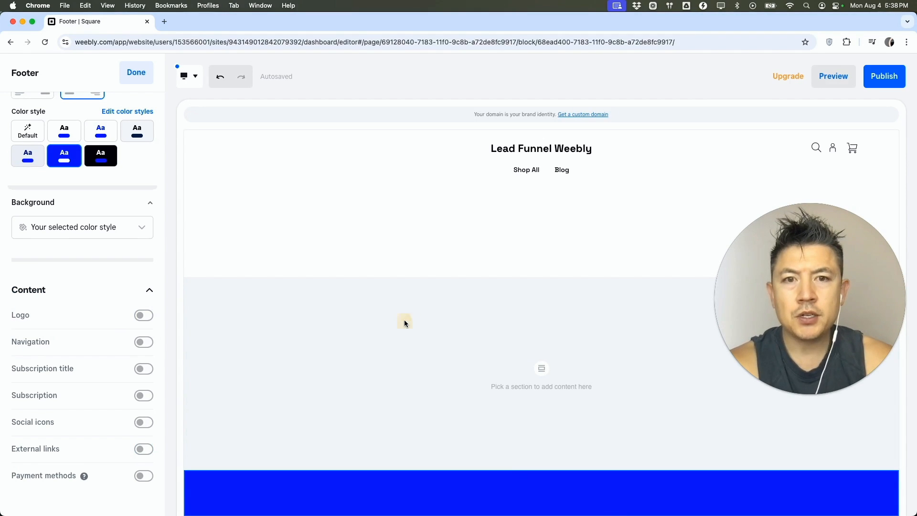
click(136, 73)
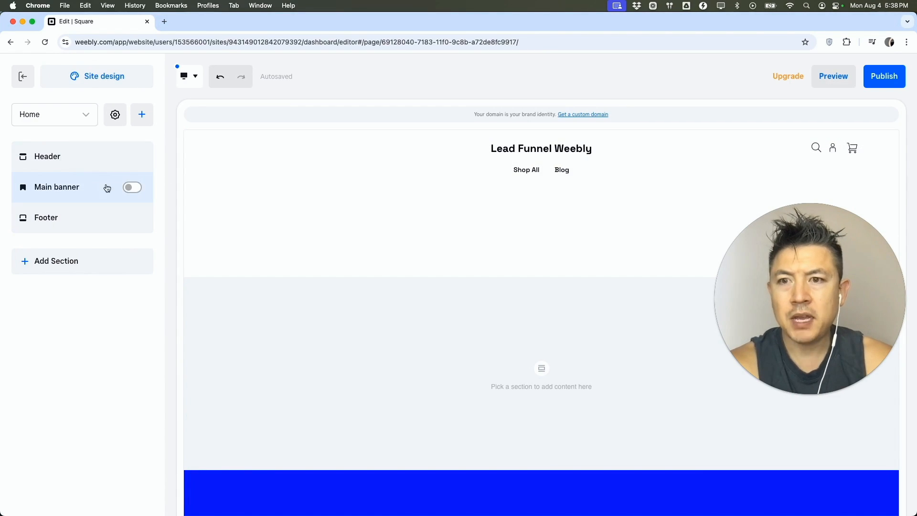
- Add a Contact us form section to the Home page, using the centered layout
click(83, 267)
scroll(90, 268, down, 10)
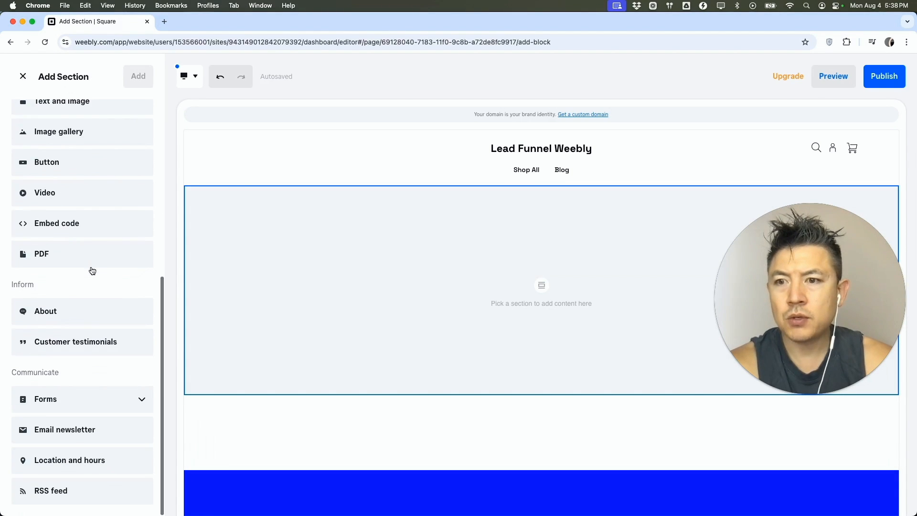
click(96, 404)
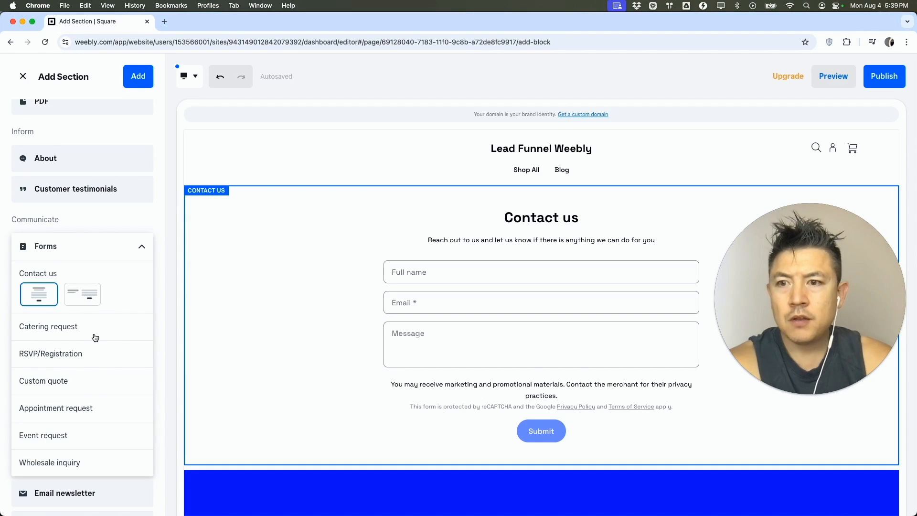
click(81, 295)
click(40, 293)
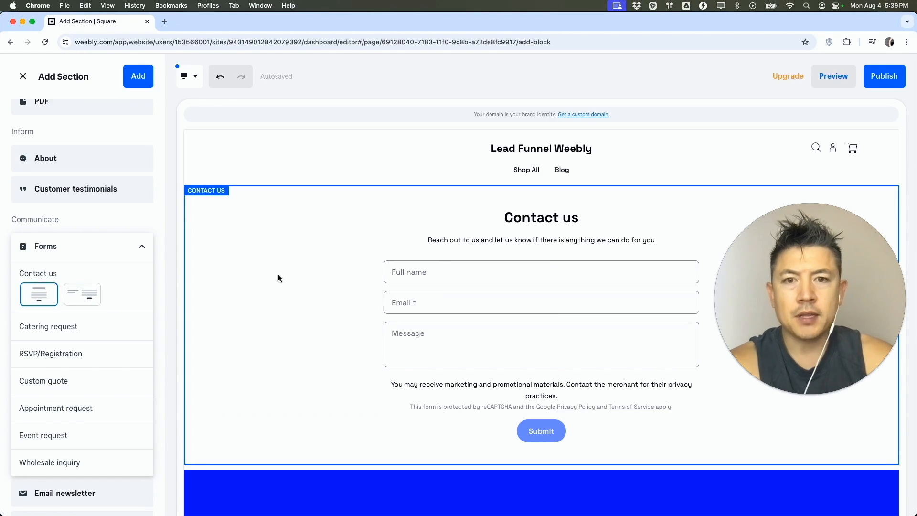
- Set the form's section title to "GIVE ME YOUR DATA, AND I WILL GIVE YOU A FREE PDF~" and turn off its section description
click(527, 219)
click(558, 221)
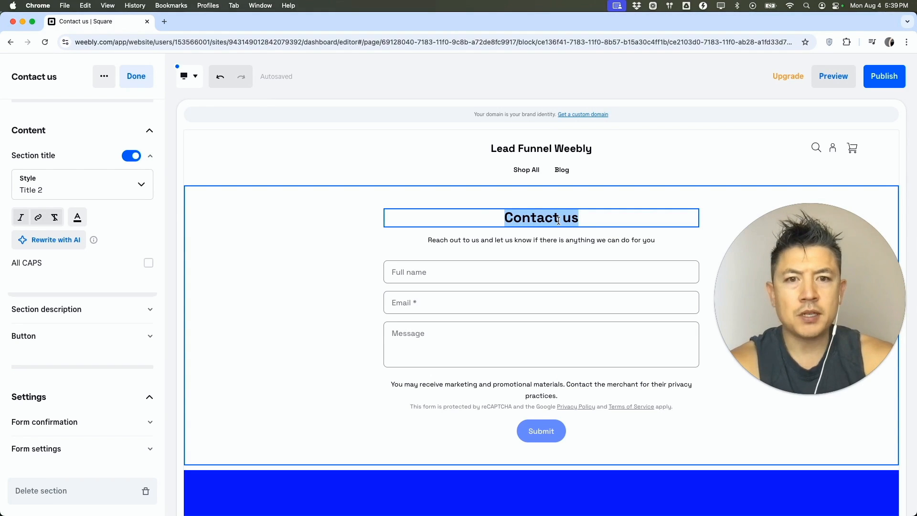
text(GIVE ME YOUR DATA)
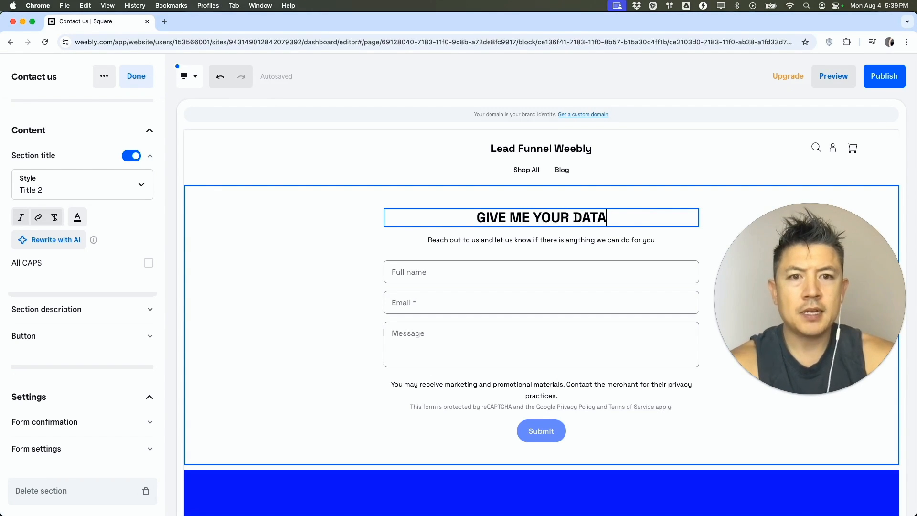
text(, AND I WILL GIVE YOU A FRE)
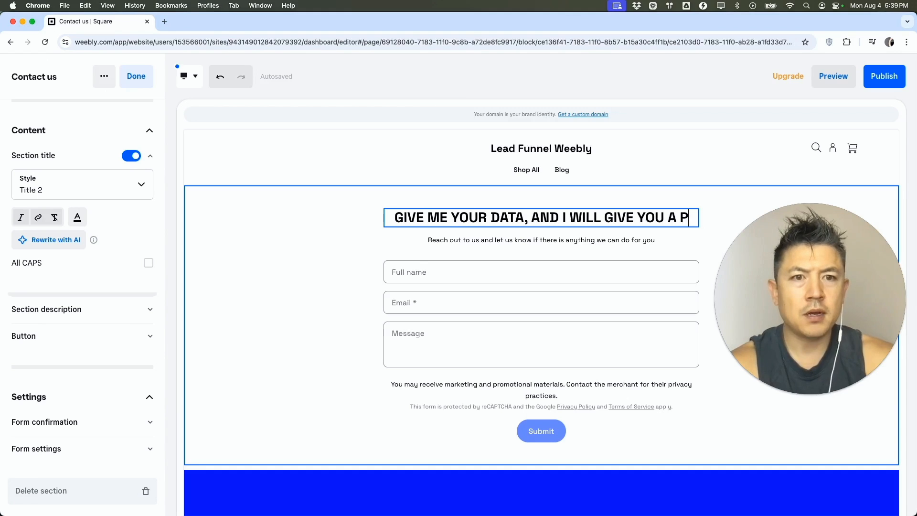
text(E PDF)
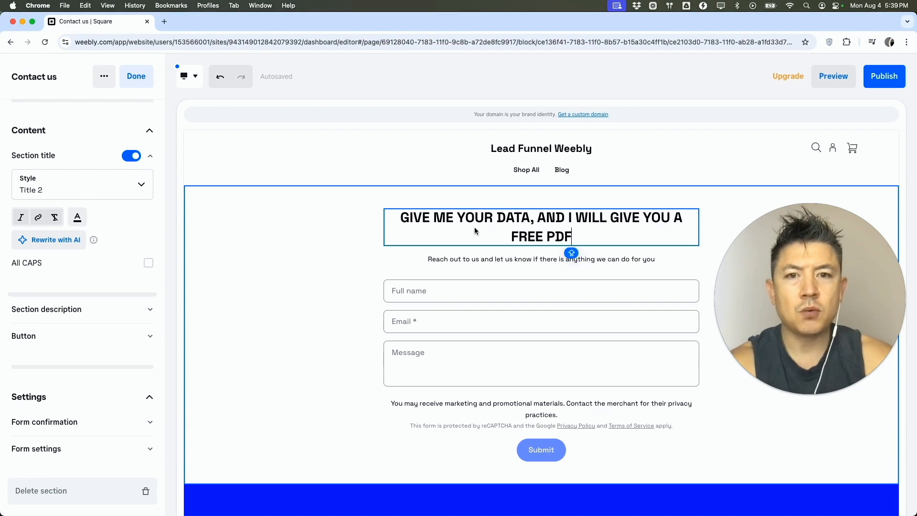
text(~)
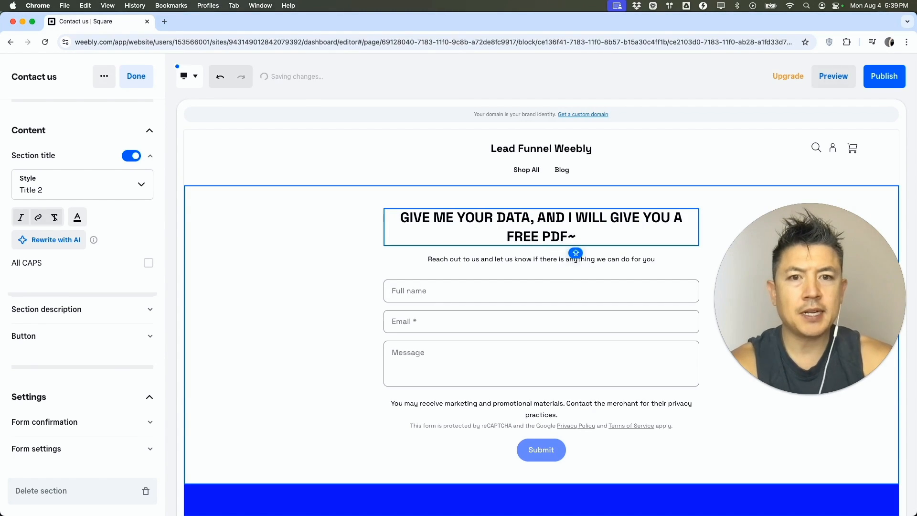
click(530, 259)
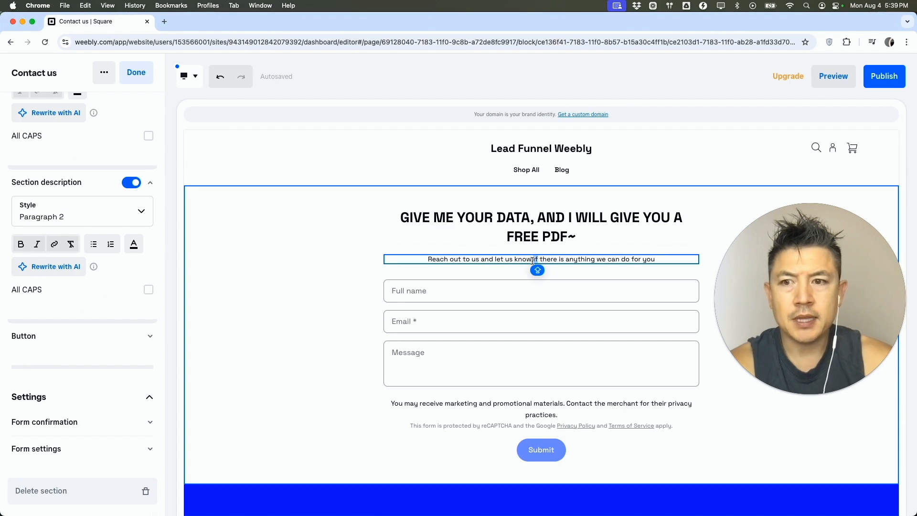
click(133, 183)
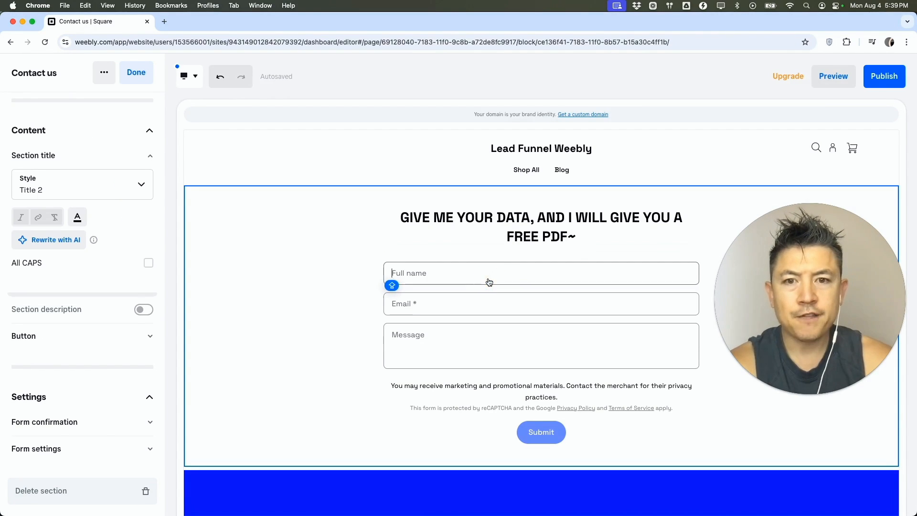
- Change the form name in the form settings to LEAD FUNNEL WEEBLY
click(84, 447)
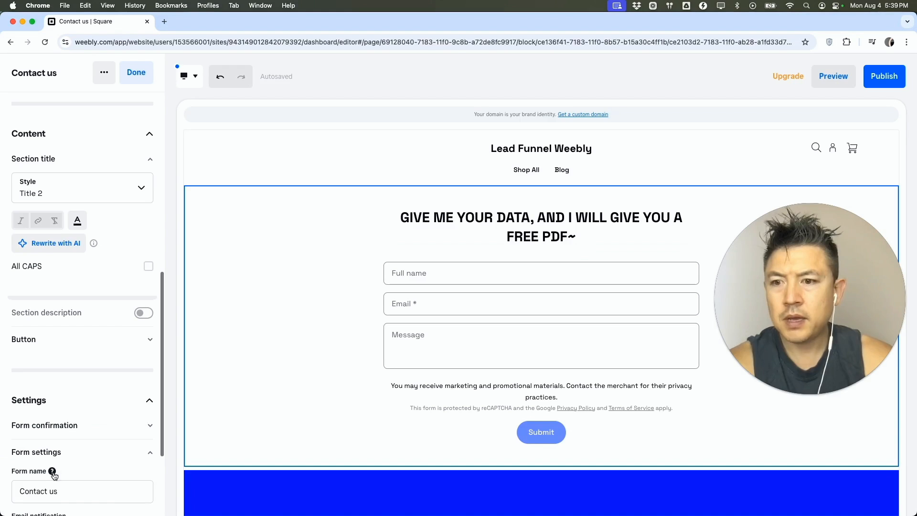
triple_click(72, 486)
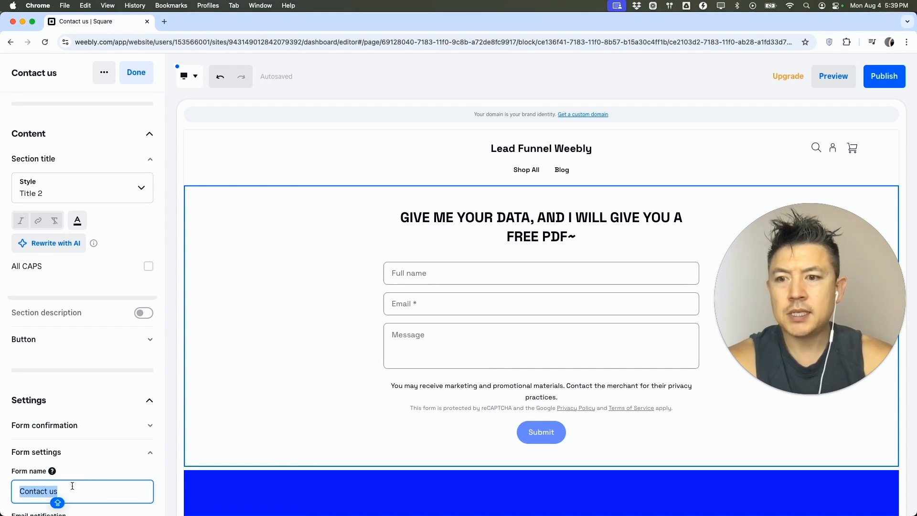
text(LEAD FUNNEL WEEBLY)
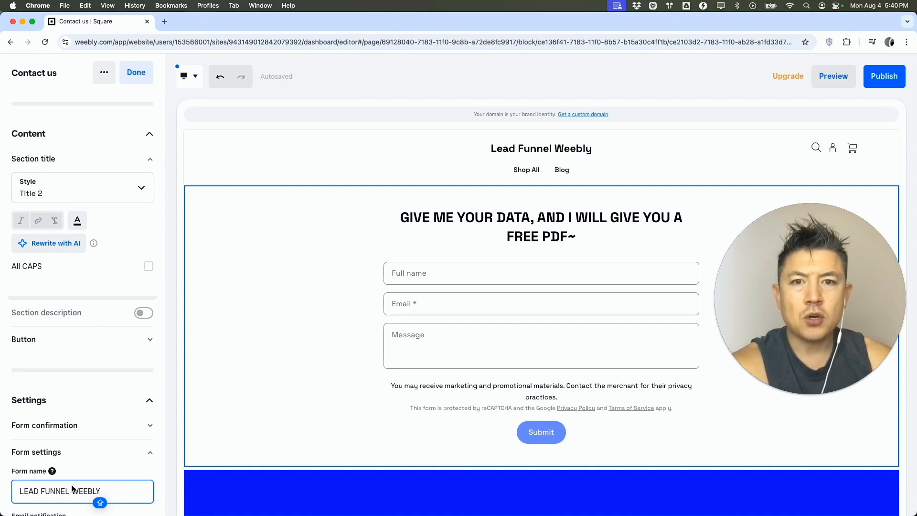
- Remove the Message question from the contact form, keeping only the Full name and Email questions
click(344, 302)
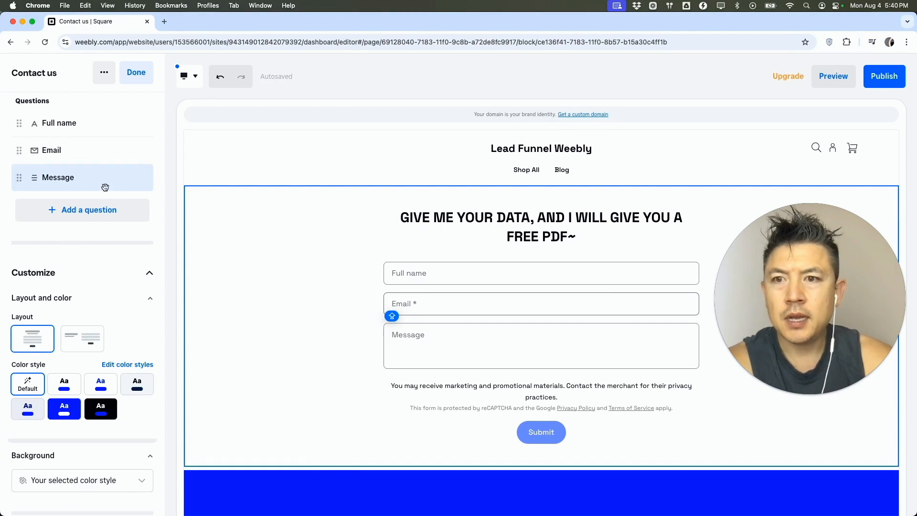
click(137, 179)
click(482, 195)
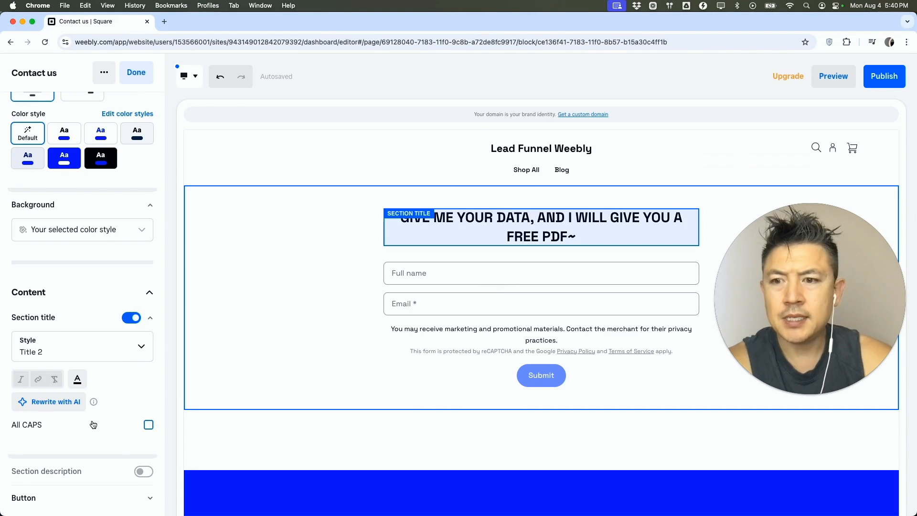
- Turn on the contact form's section description with the text "WHERE SHOULD WE SEND YOUR PDF LEAD MAGNET?" and finish editing the section
scroll(117, 437, down, 3)
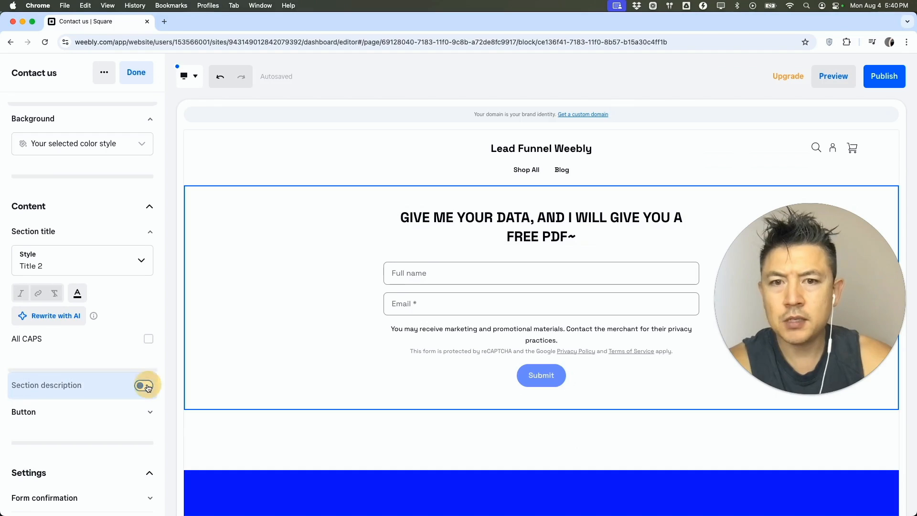
click(144, 385)
text(WHERE SHOULD WE SEND YOUR PDF LEAD MAGNET?)
click(423, 273)
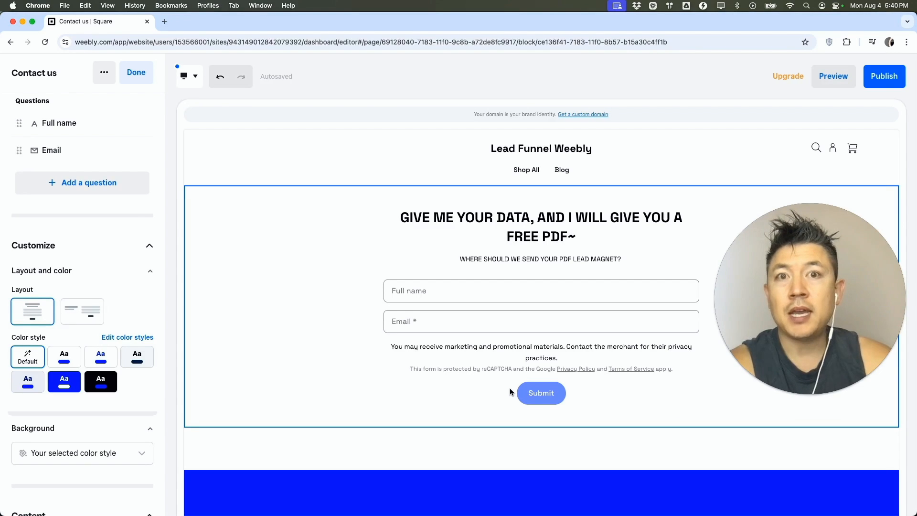
click(135, 75)
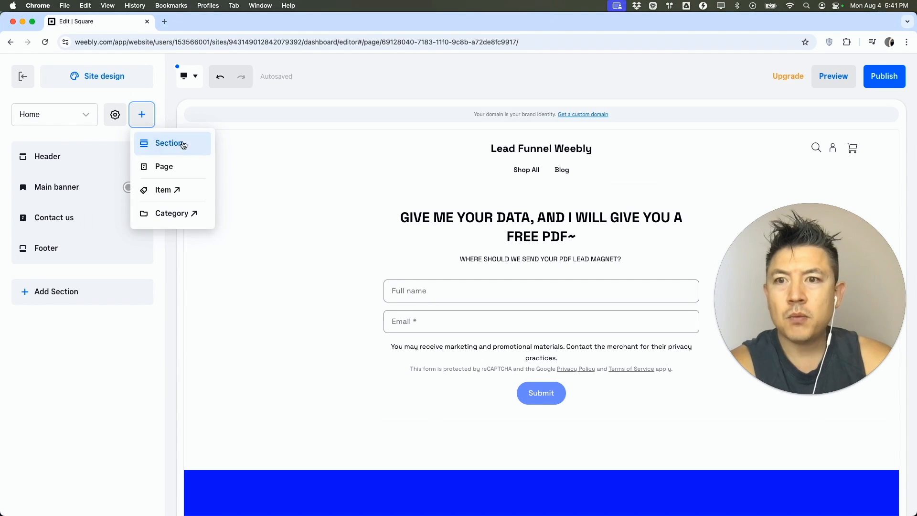
- Add a blank page named PDF DOWNLOAD LEAD MAGNET, excluded from the site navigation, and open it for editing
click(164, 166)
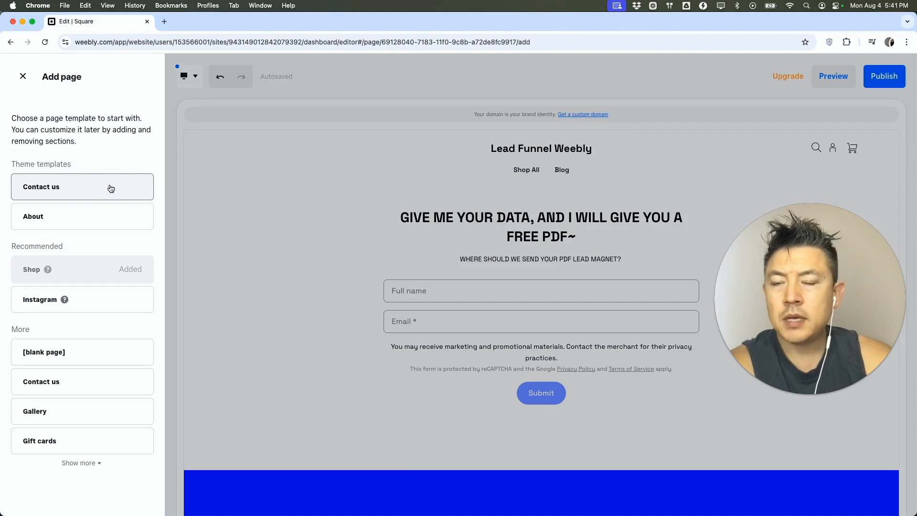
click(79, 354)
text(PDF)
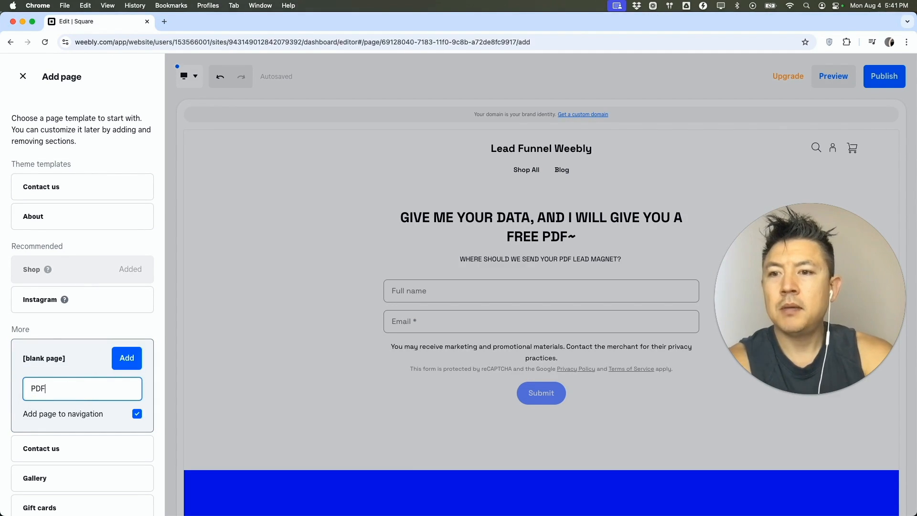
text( DOWNLOAD LEAD MAGENT)
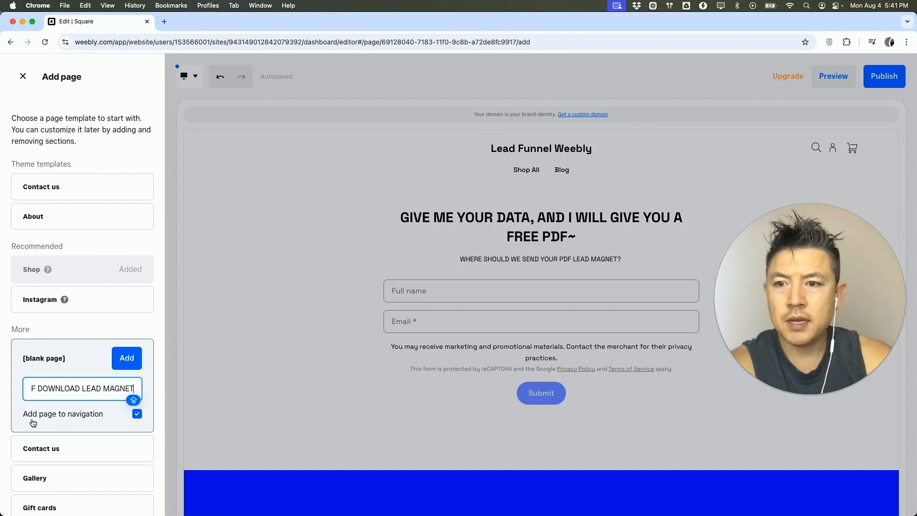
click(138, 415)
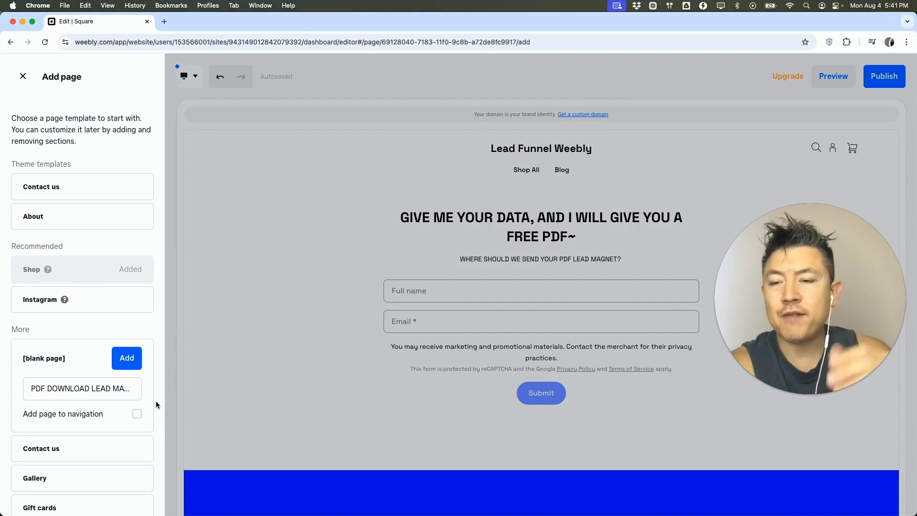
click(124, 349)
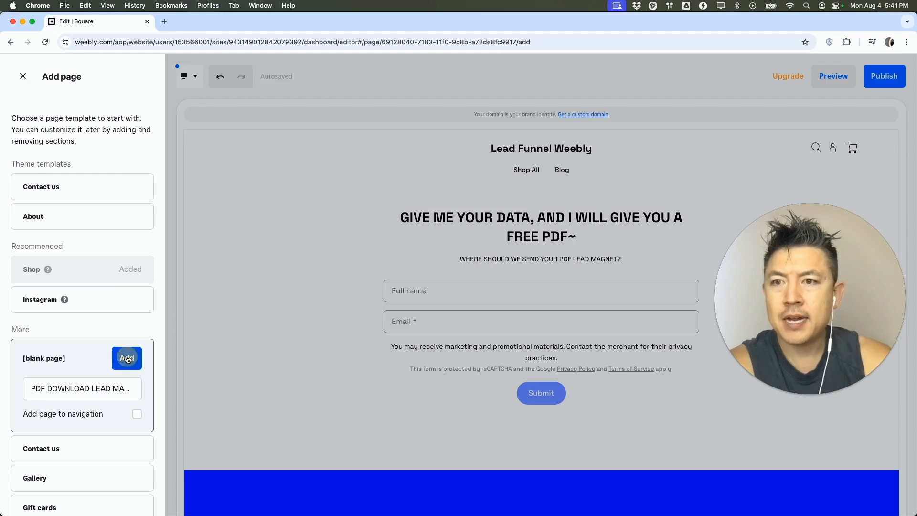
click(83, 117)
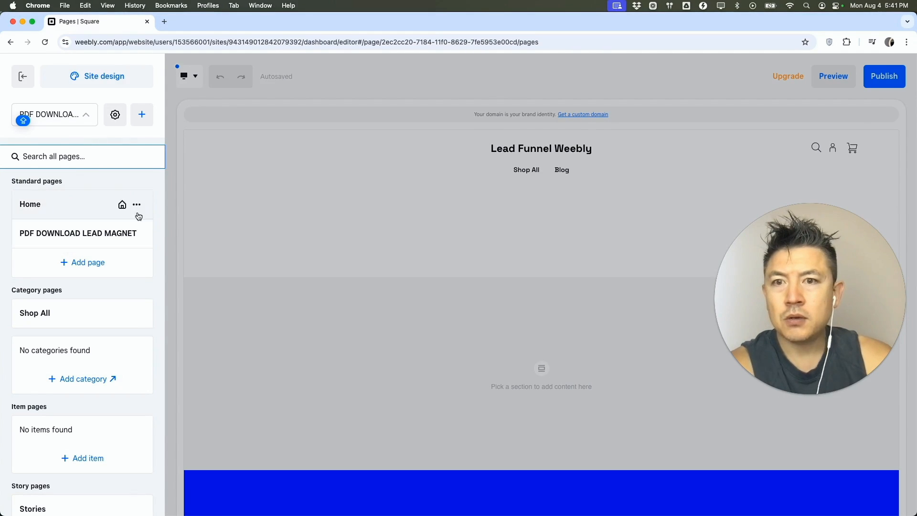
click(57, 231)
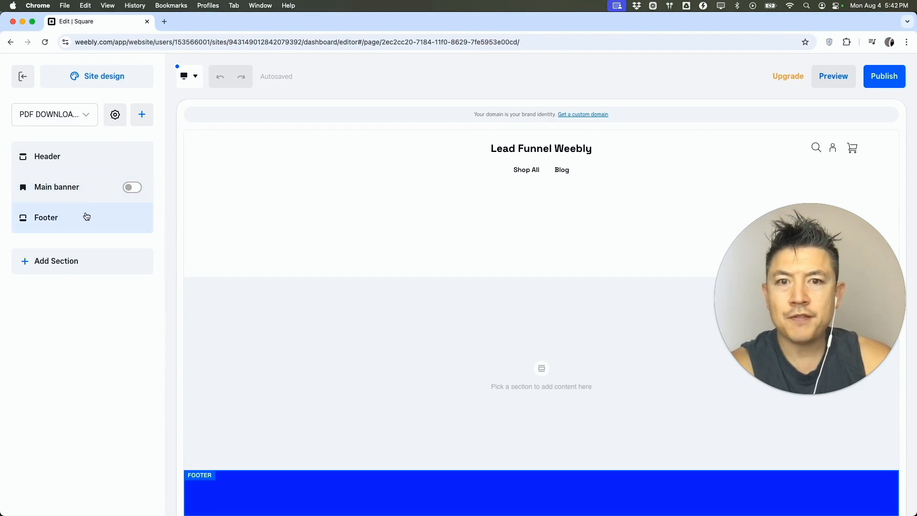
click(56, 262)
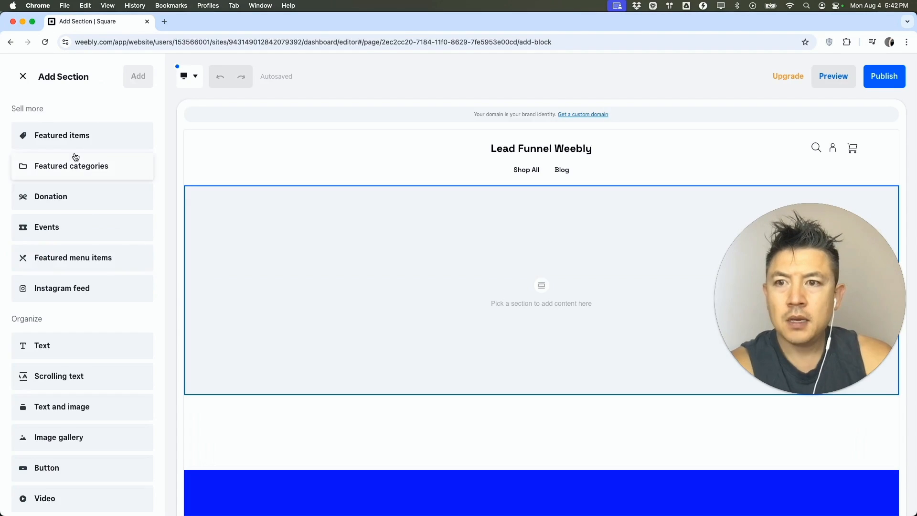
scroll(75, 156, down, 2)
scroll(75, 156, down, 4)
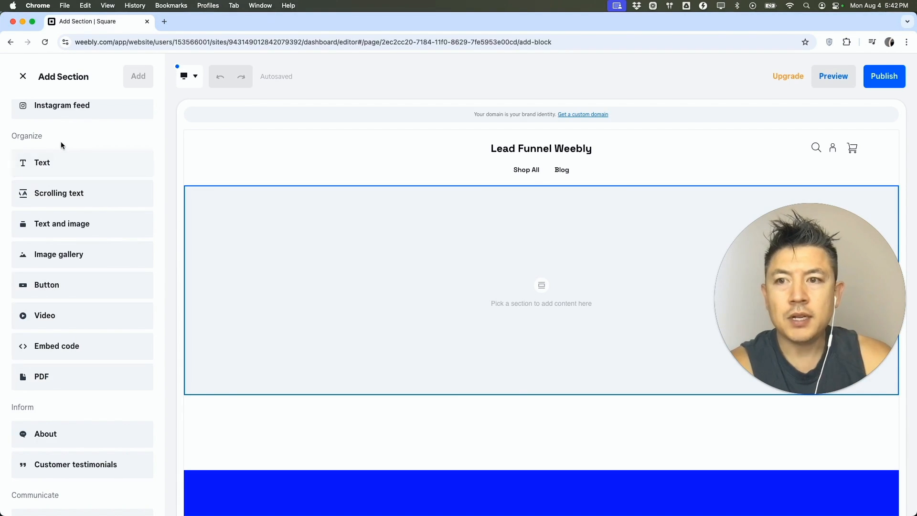
click(69, 164)
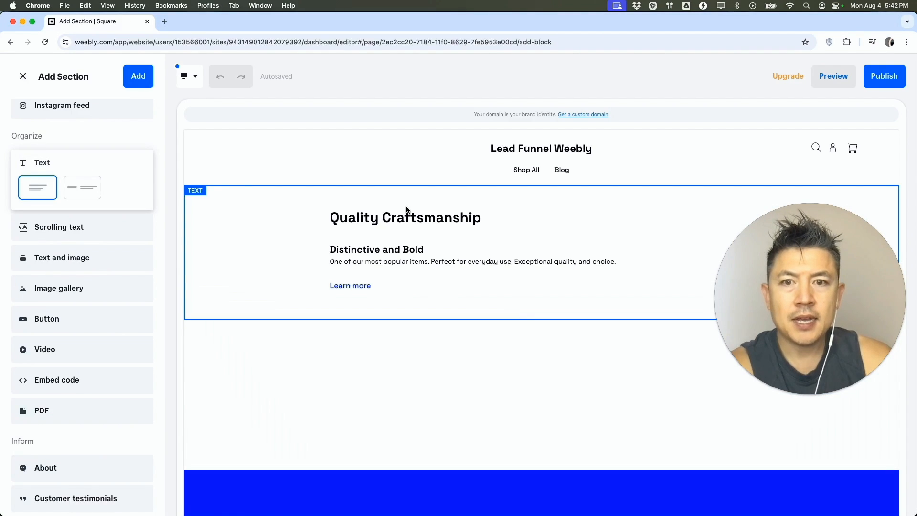
click(387, 226)
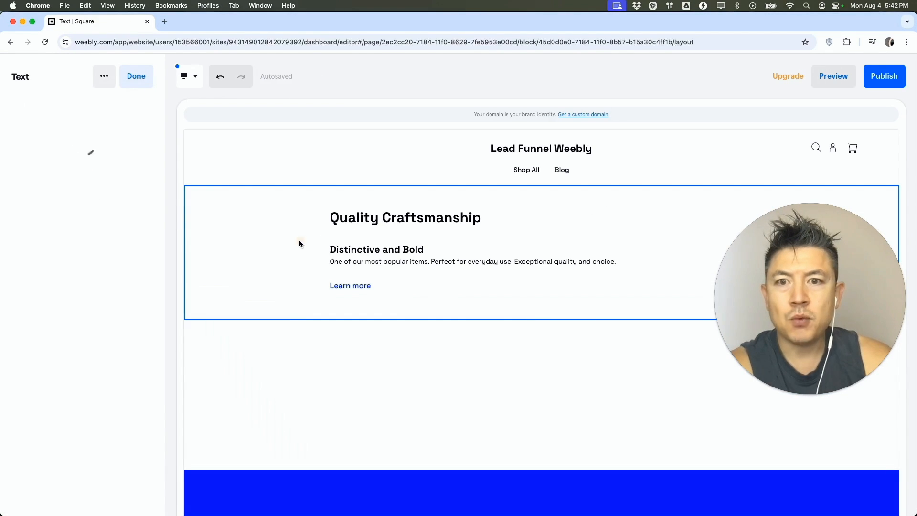
scroll(87, 282, down, 10)
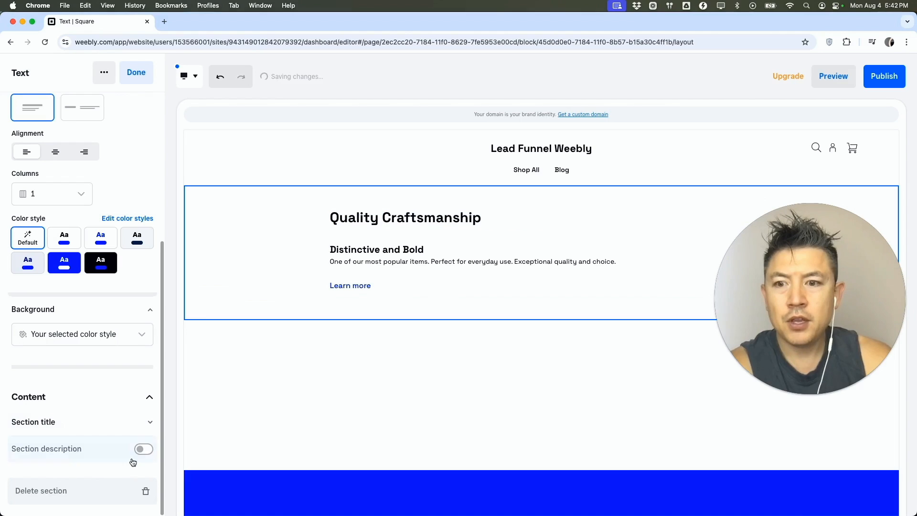
click(143, 490)
click(138, 490)
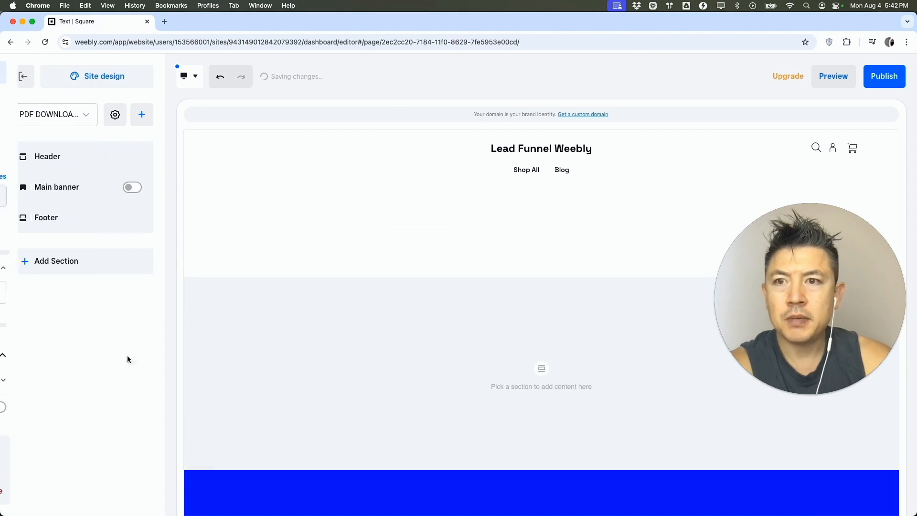
- Add a PDF section to the PDF DOWNLOAD LEAD MAGNET page
click(76, 258)
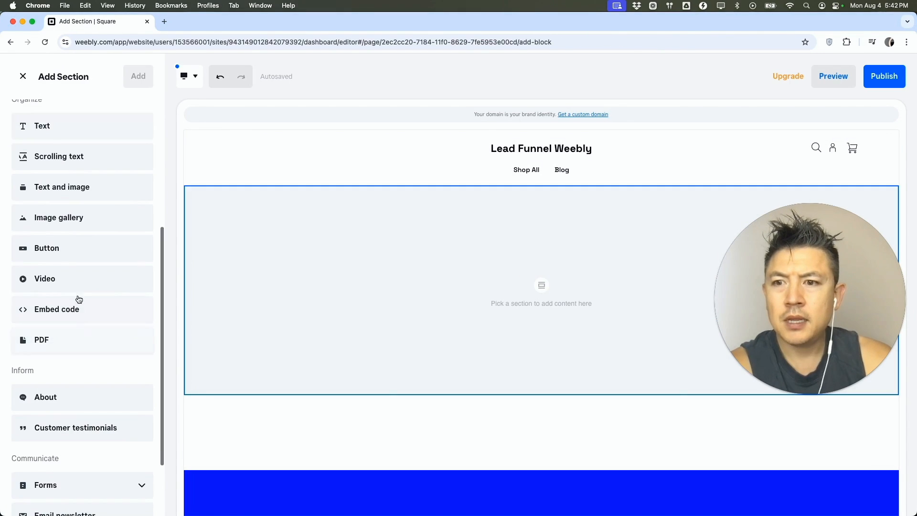
click(77, 344)
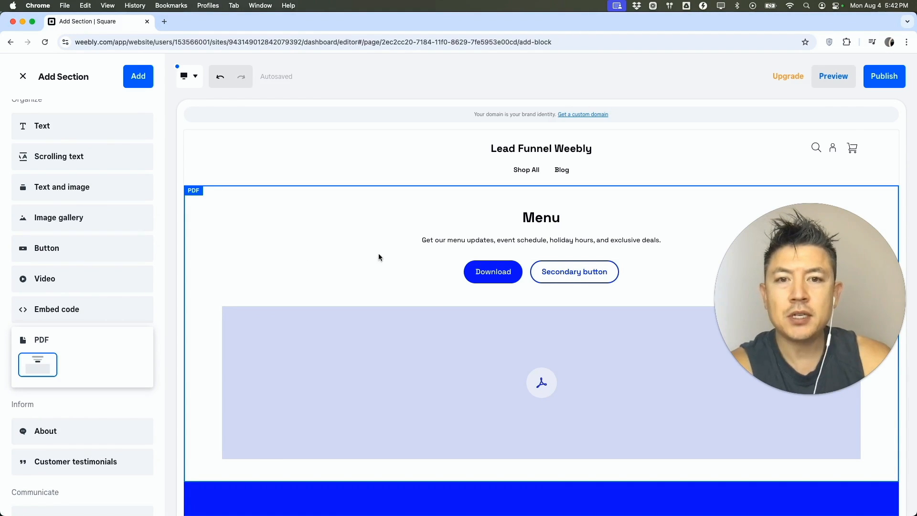
scroll(378, 257, down, 1)
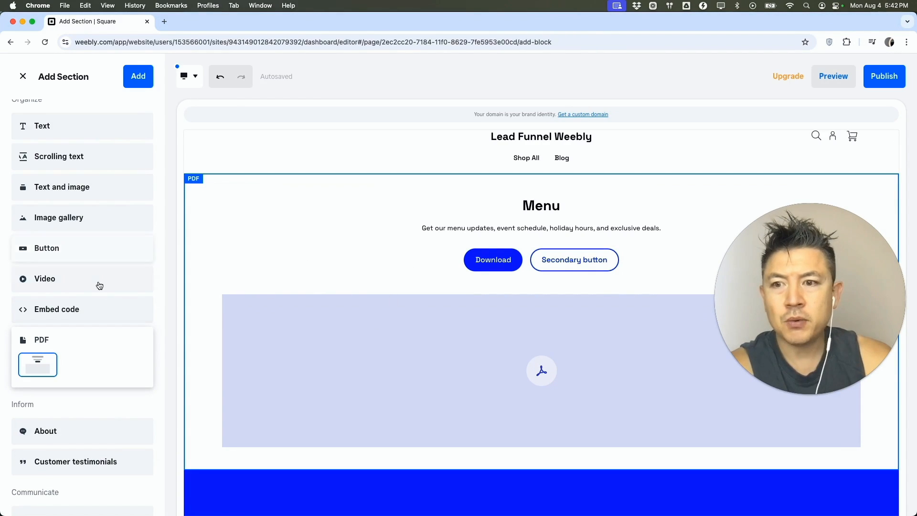
click(459, 339)
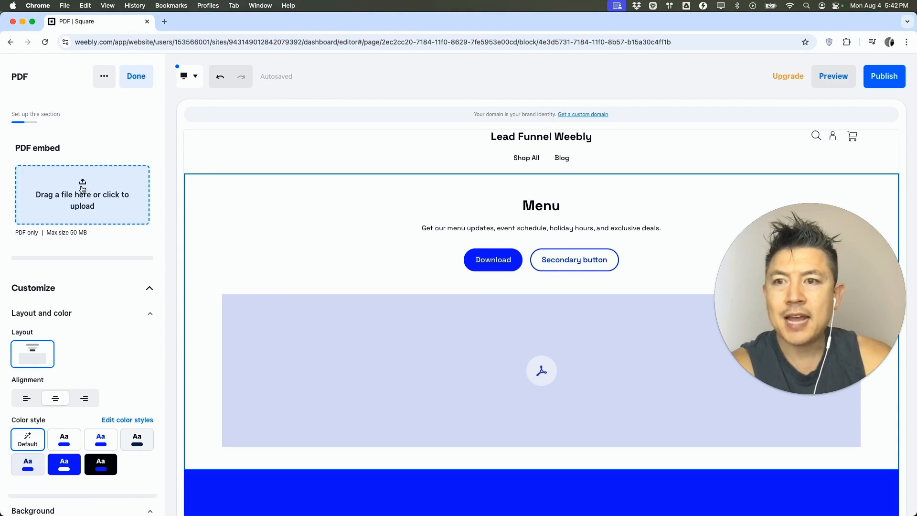
- Upload the client intake form PDF to the section's PDF embed and check how it displays on the page
click(88, 192)
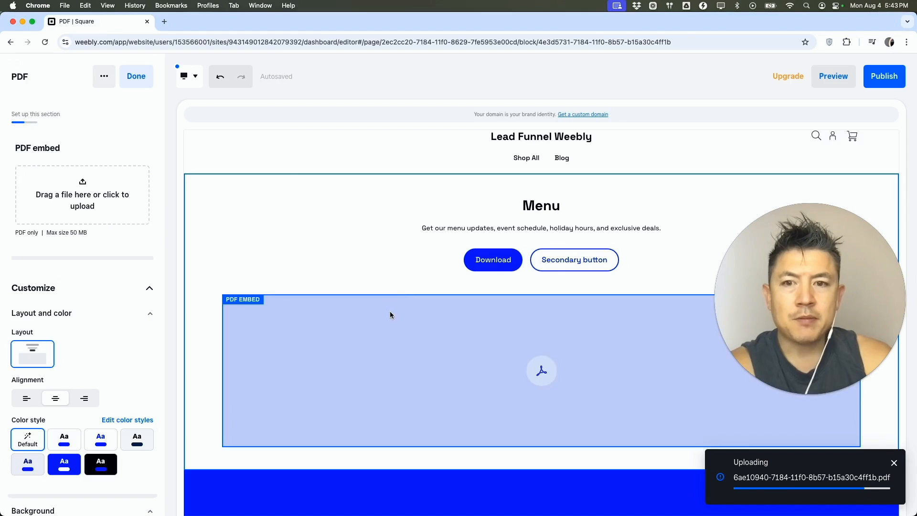
scroll(449, 349, down, 5)
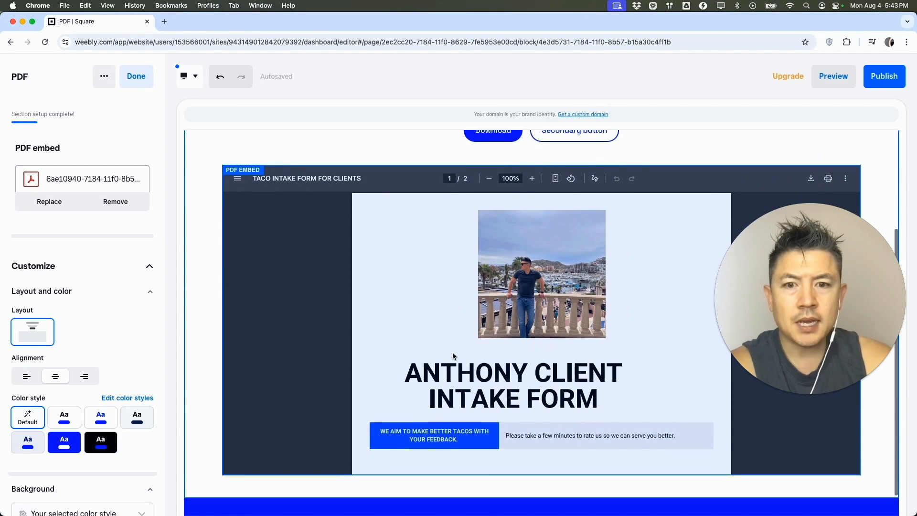
scroll(472, 344, up, 5)
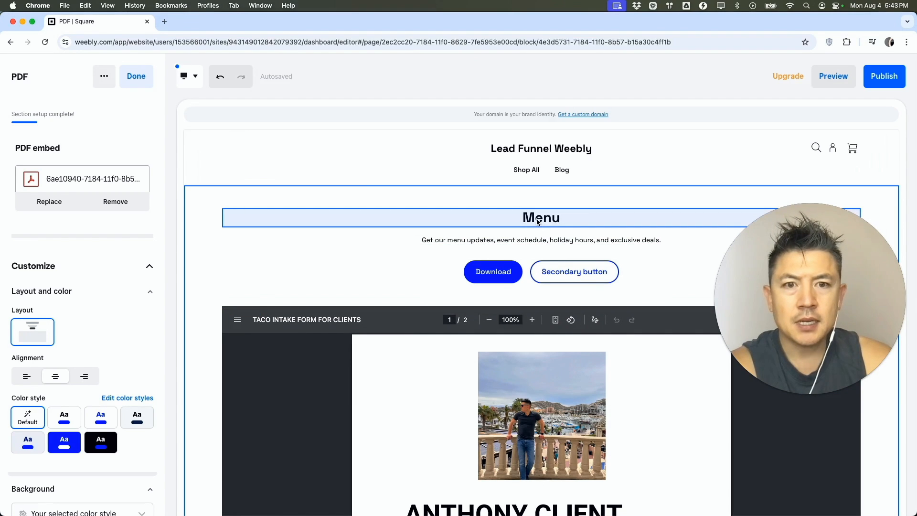
scroll(499, 360, down, 1)
scroll(497, 357, up, 1)
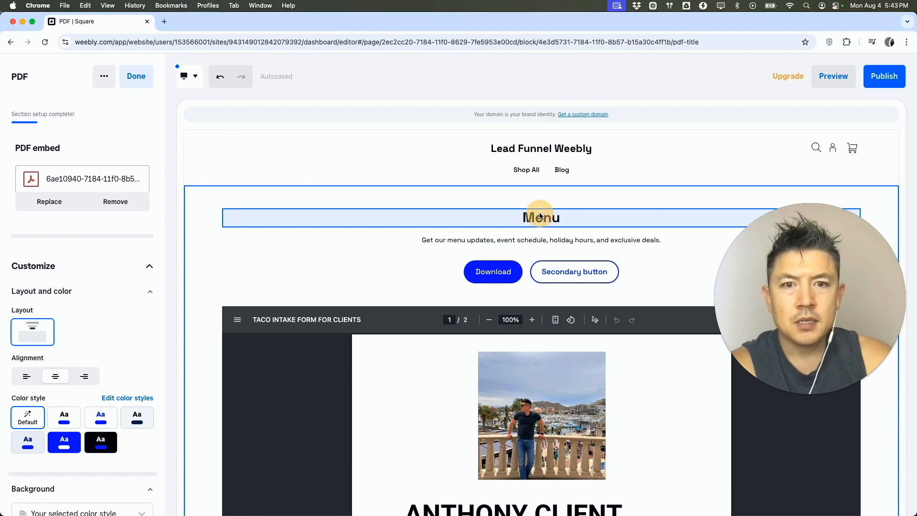
- Turn off the PDF section's title, description and secondary button, keeping only the Download button above the embedded PDF
click(535, 214)
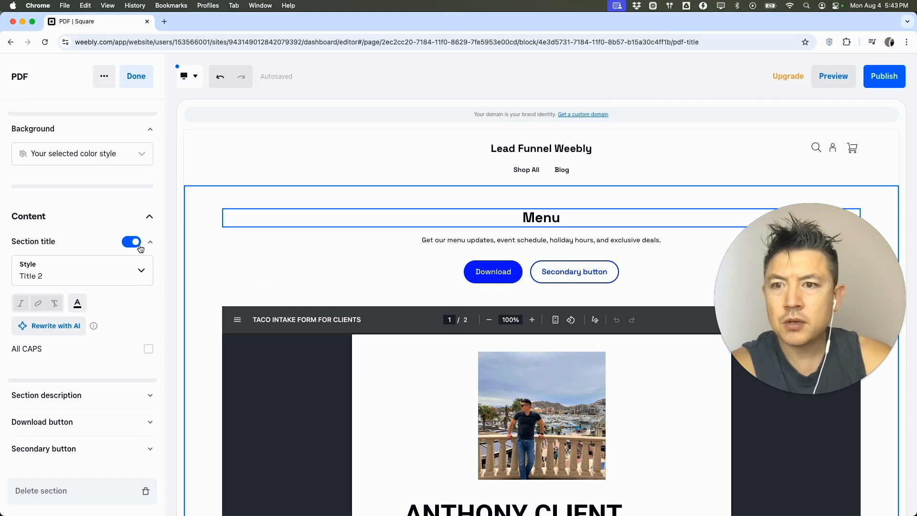
click(130, 242)
click(142, 395)
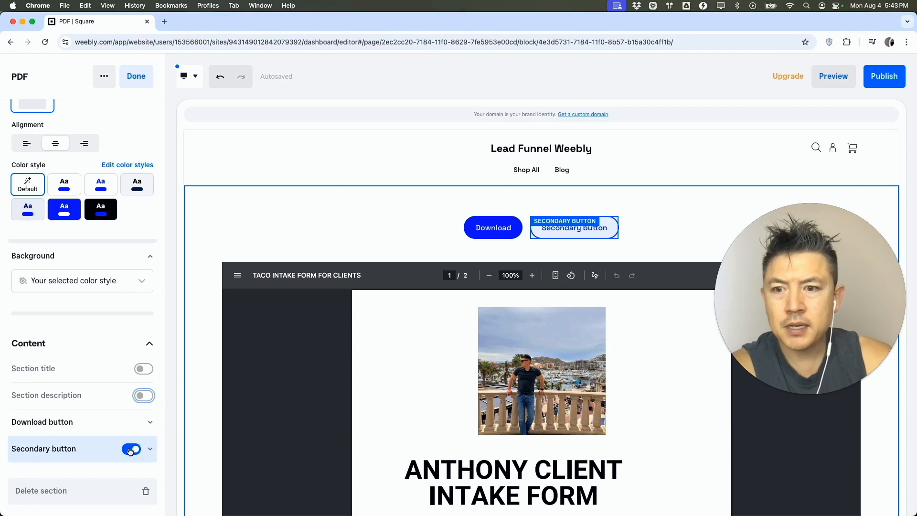
click(131, 449)
scroll(595, 218, down, 3)
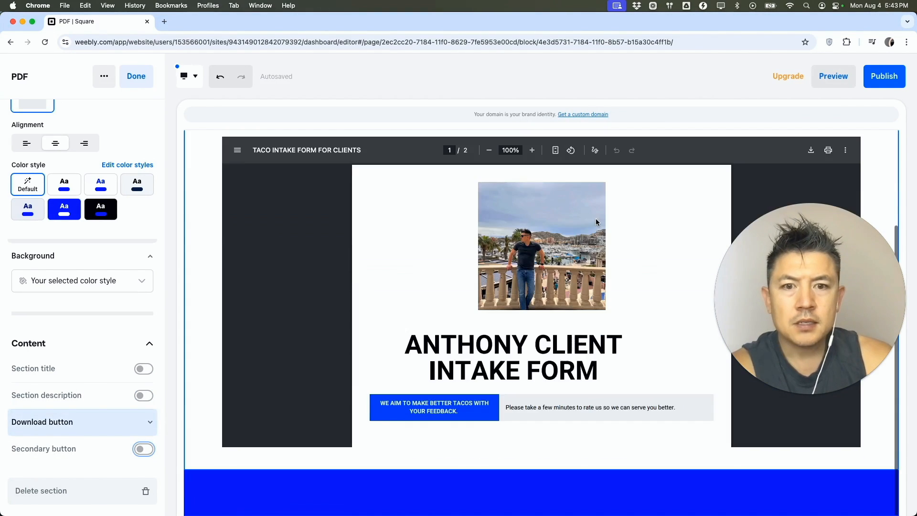
scroll(483, 308, up, 3)
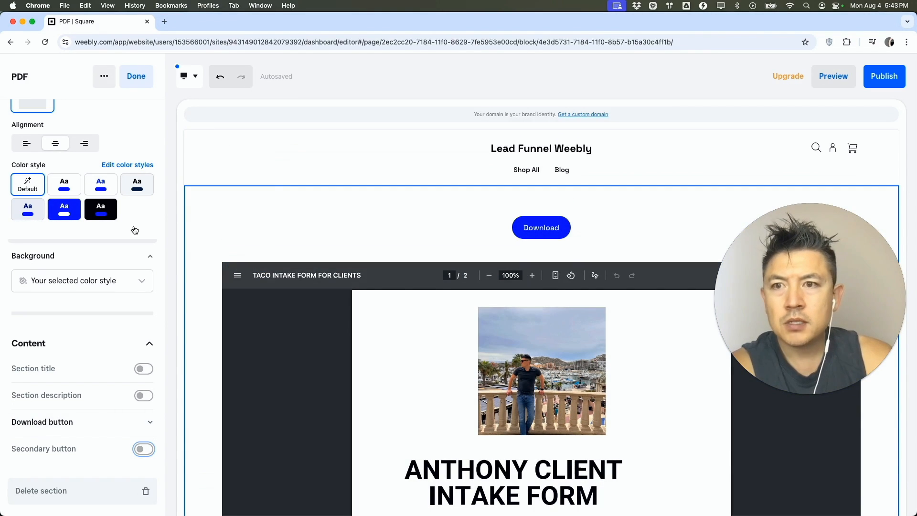
scroll(135, 230, up, 5)
click(137, 77)
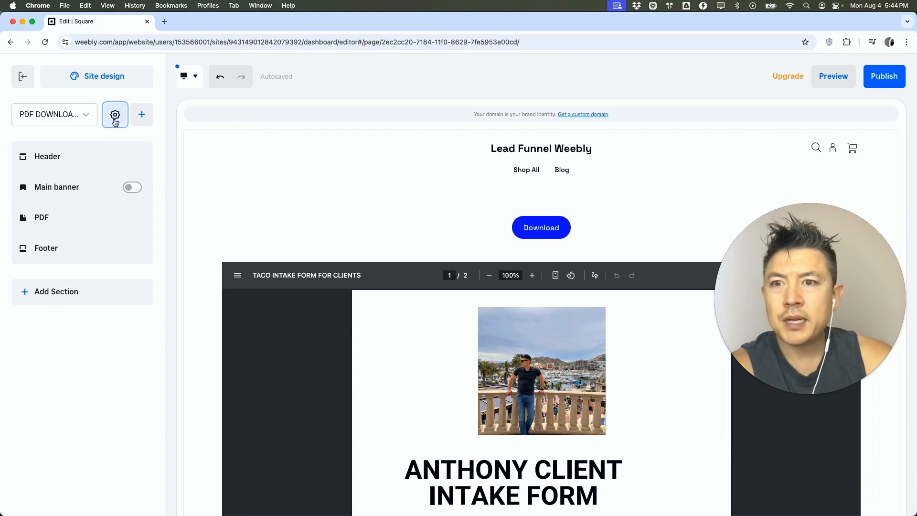
- Review the PDF download page's name and URL in its page settings and save them
click(115, 114)
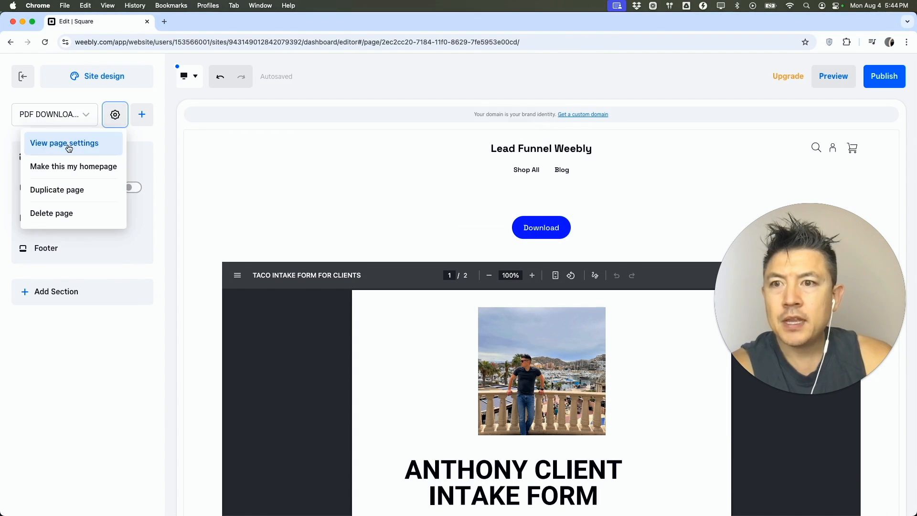
click(92, 144)
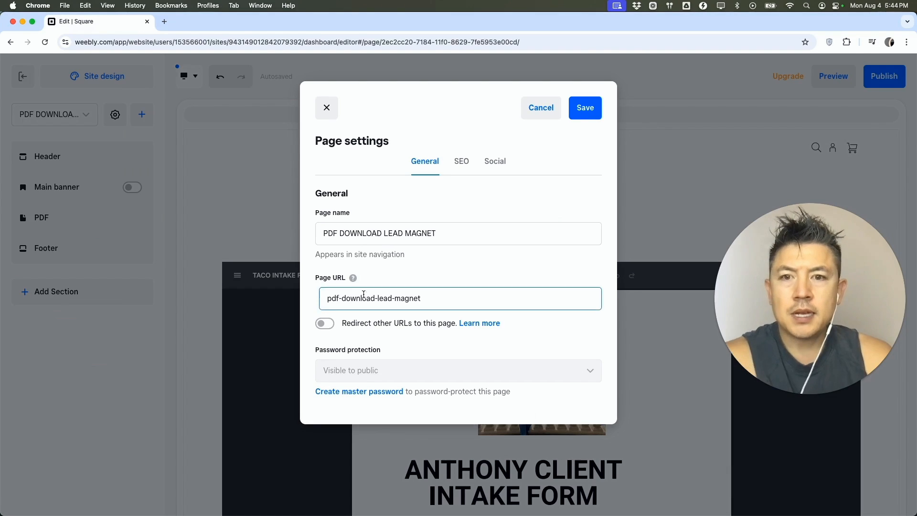
click(582, 114)
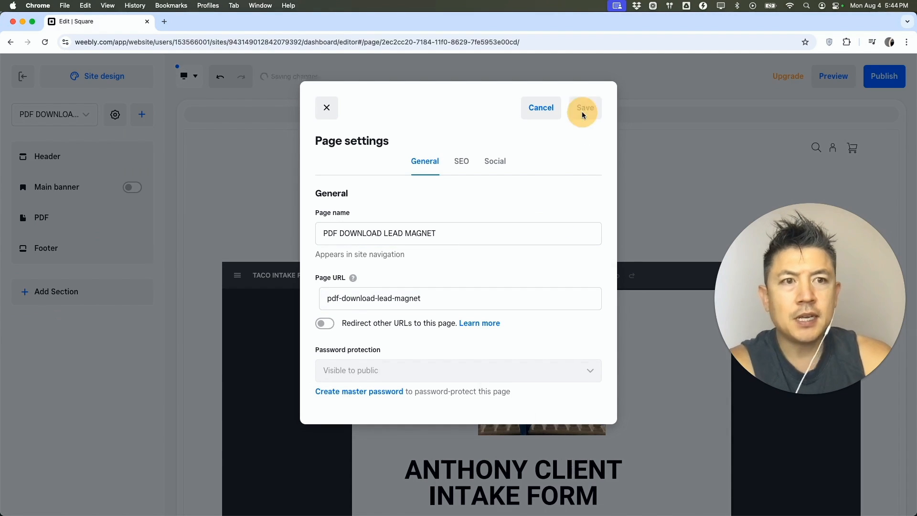
- Start publishing the site and choose a Square subdomain in the domain setup
click(888, 79)
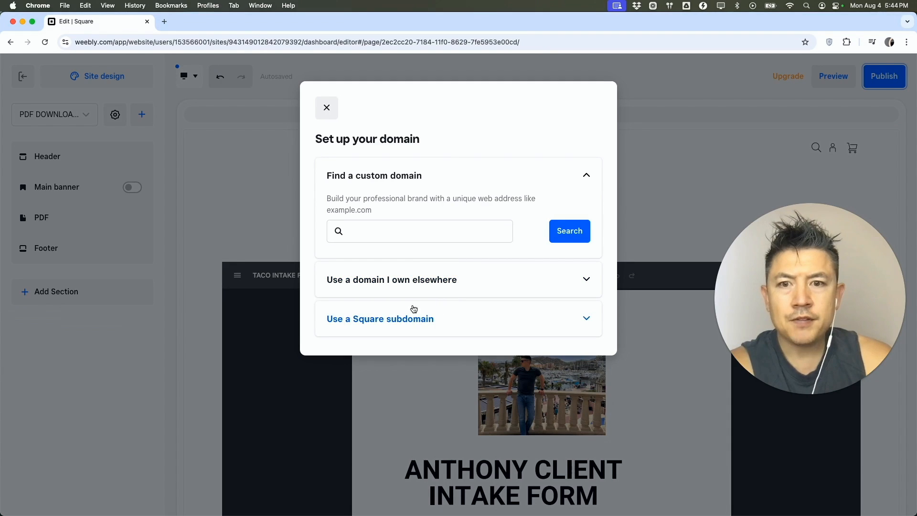
click(473, 317)
click(417, 294)
click(561, 297)
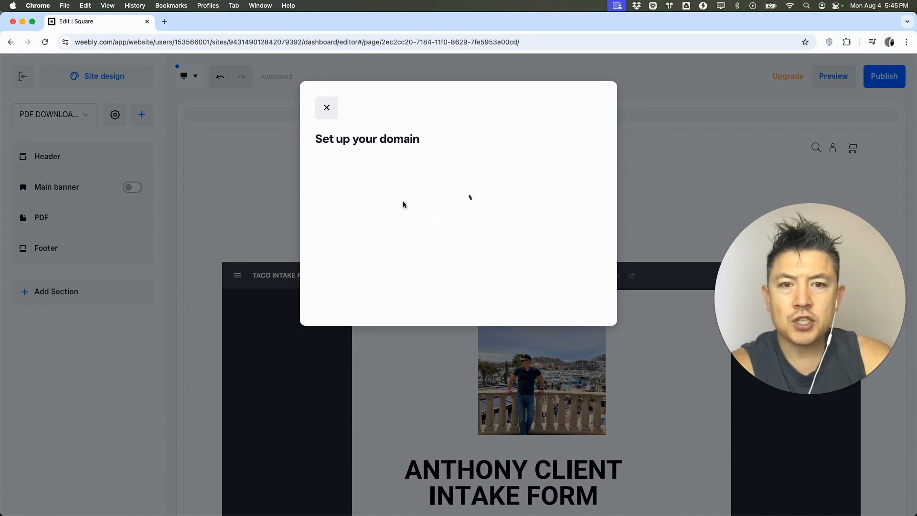
click(326, 107)
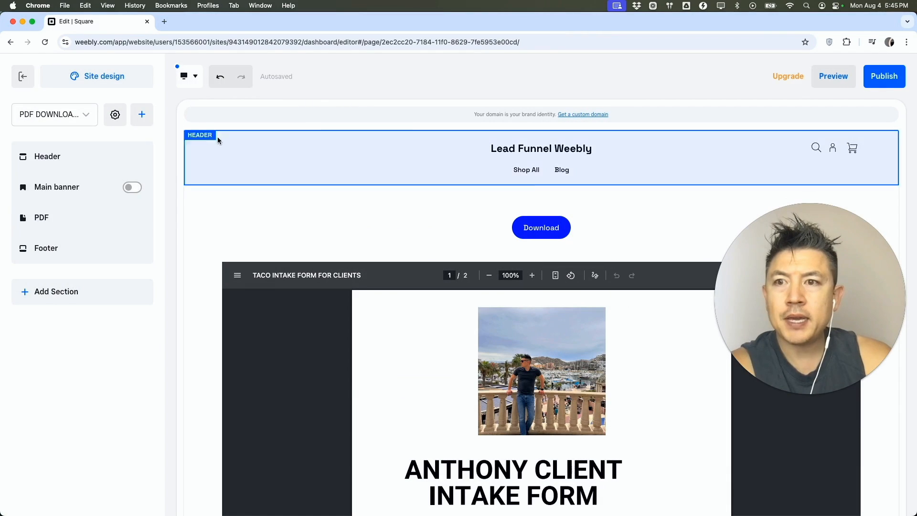
- Open the PDF download page's settings and paste a copy of the site domain lead-funnels.square.site/ after the page name
click(116, 114)
click(67, 142)
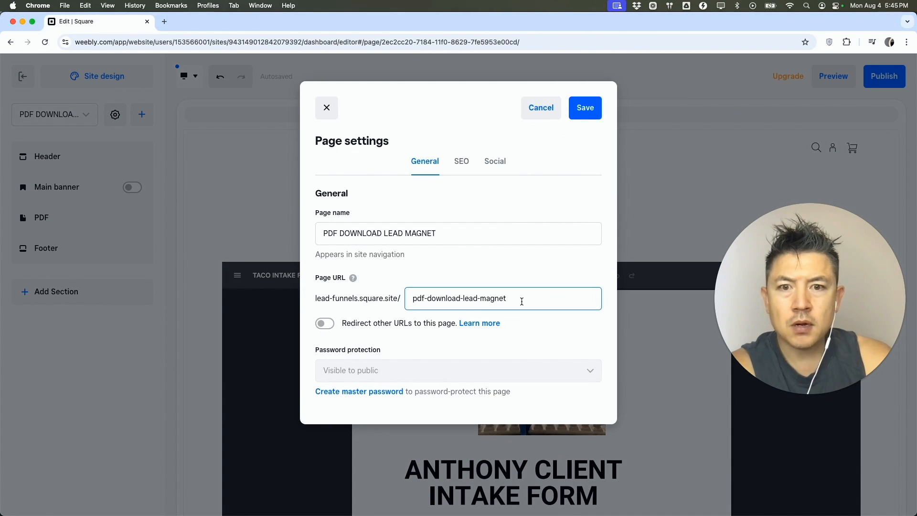
triple_click(510, 299)
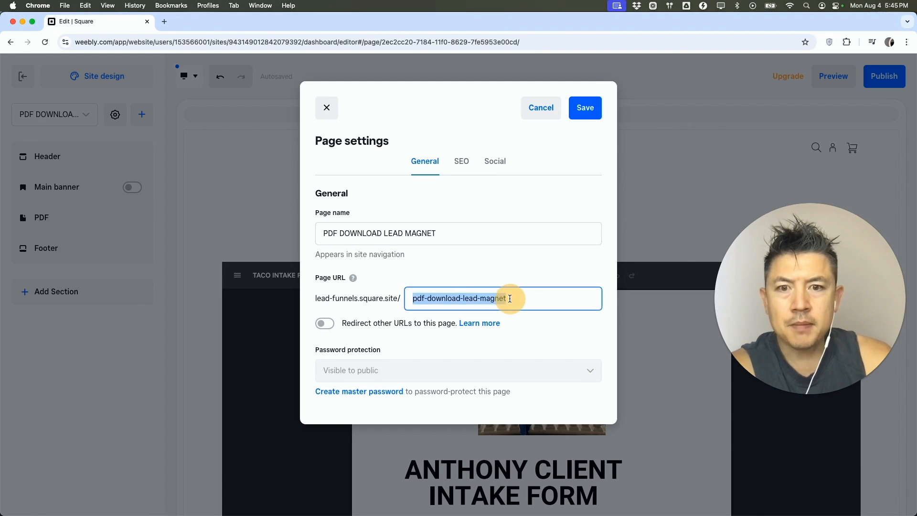
drag(316, 300, 498, 298)
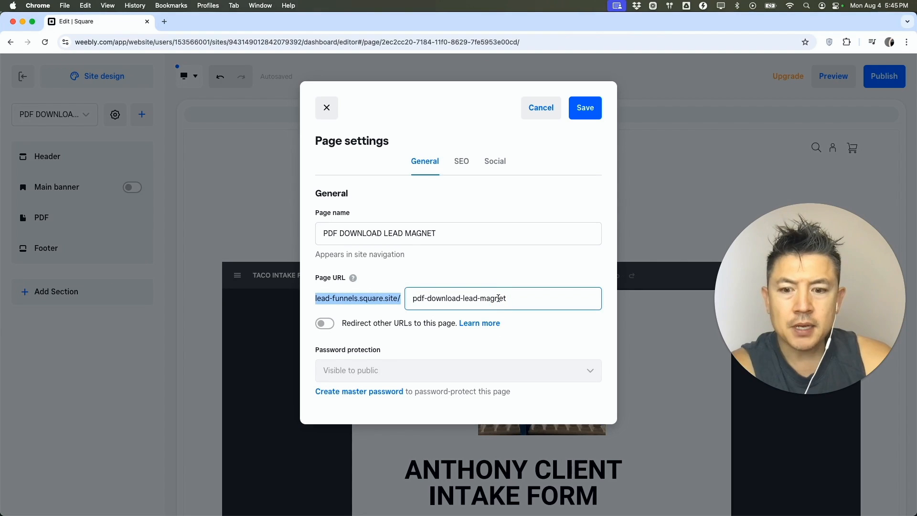
key(super+c)
click(437, 234)
key(super+v)
- Copy the page's URL ending pdf-download-lead-magnet and append it to the domain in the page name to assemble the full address
click(508, 298)
double_click(513, 299)
triple_click(513, 300)
key(super+c)
click(547, 233)
key(super+v)
- Cut the assembled web address out of the page name, leaving PDF DOWNLOAD LEAD MAGNET, and save the page settings
drag(414, 233, 614, 237)
key(BackSpace)
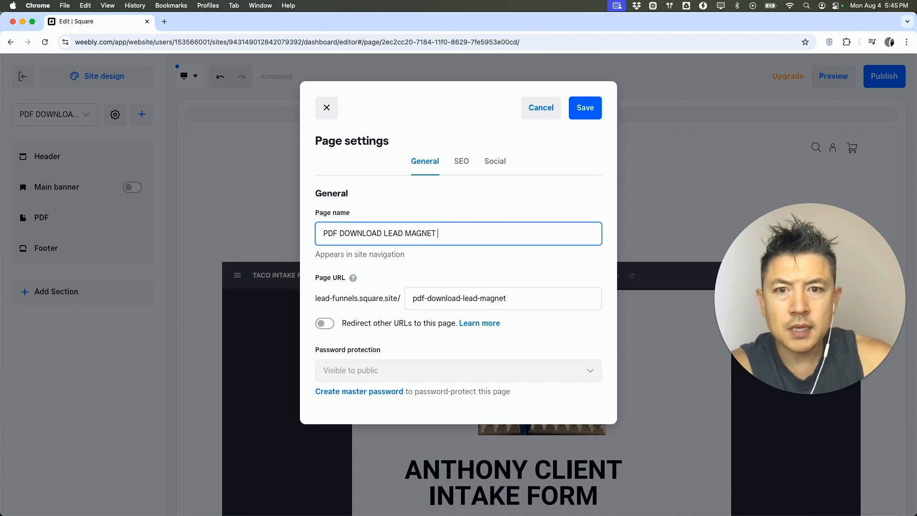
click(409, 304)
click(381, 305)
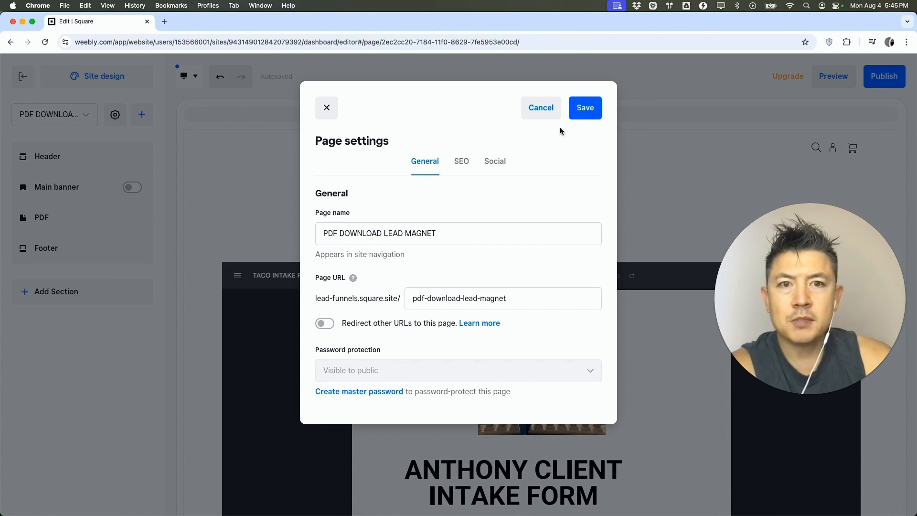
click(592, 109)
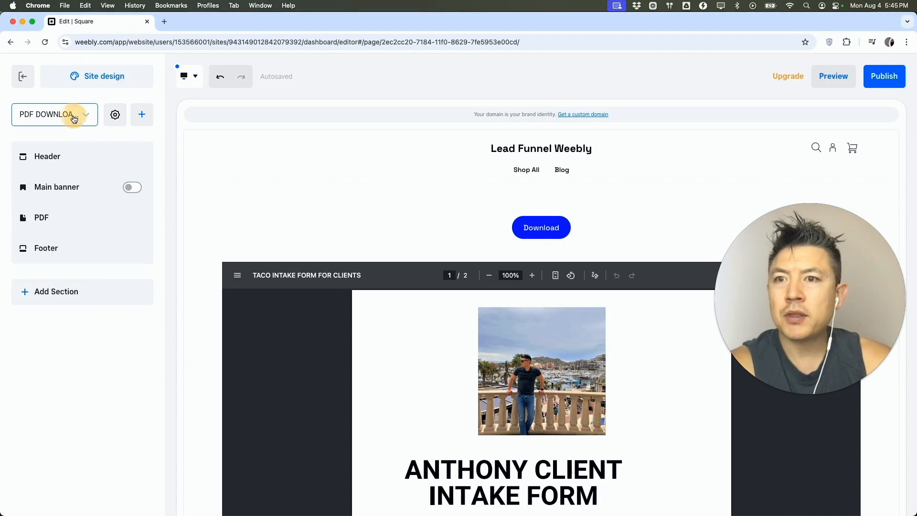
- Switch to the Home page and open the form confirmation settings of its Contact us section
click(72, 116)
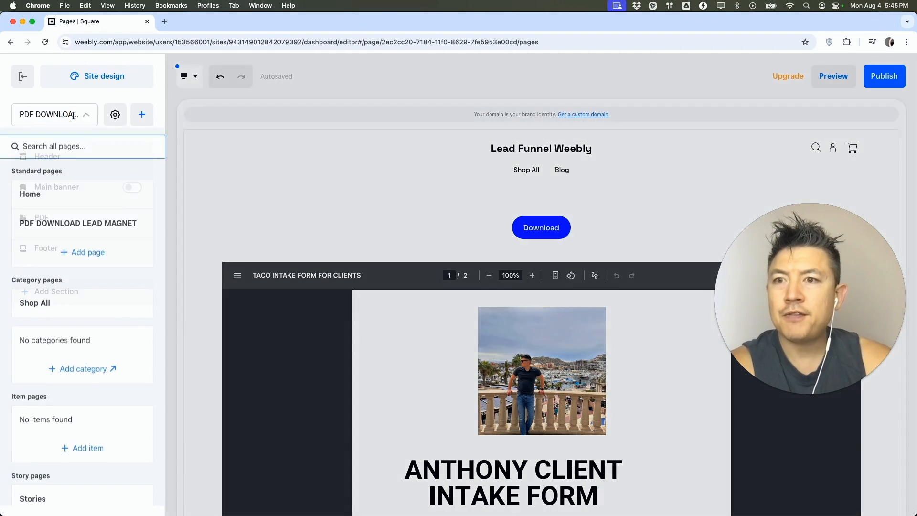
click(45, 207)
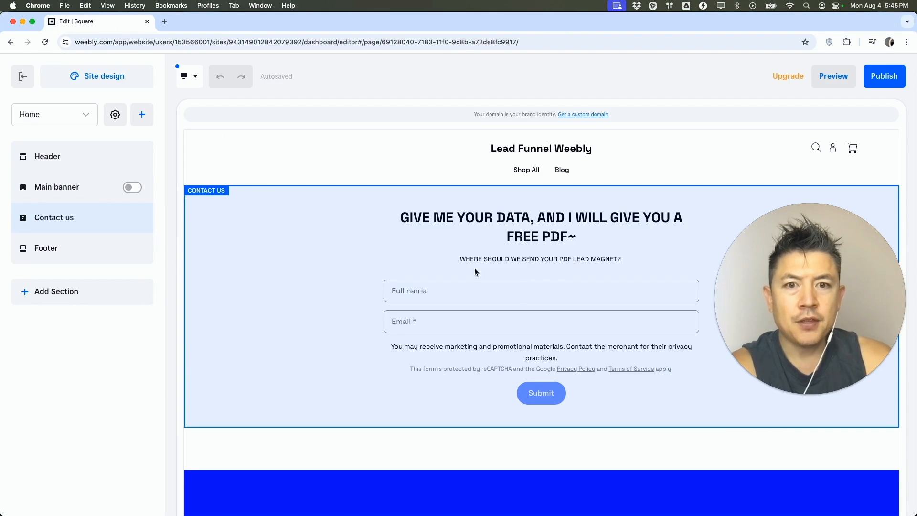
click(404, 264)
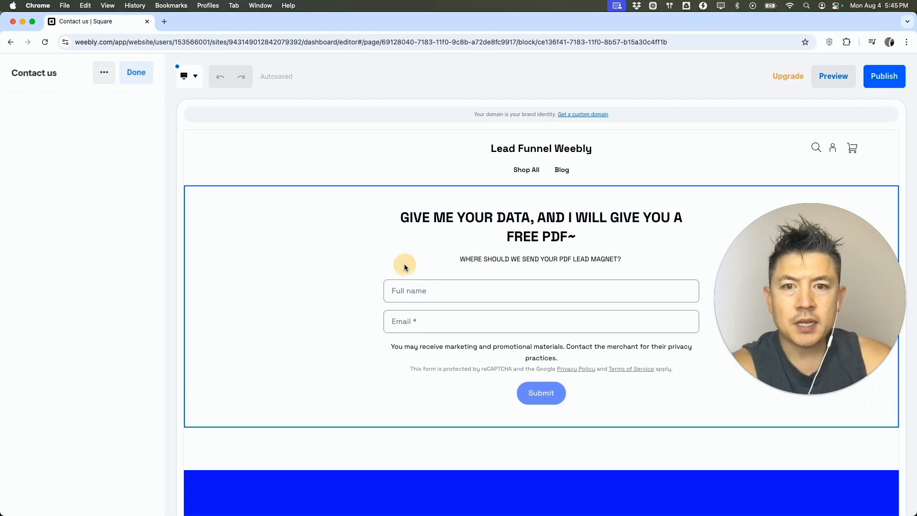
scroll(72, 275, down, 10)
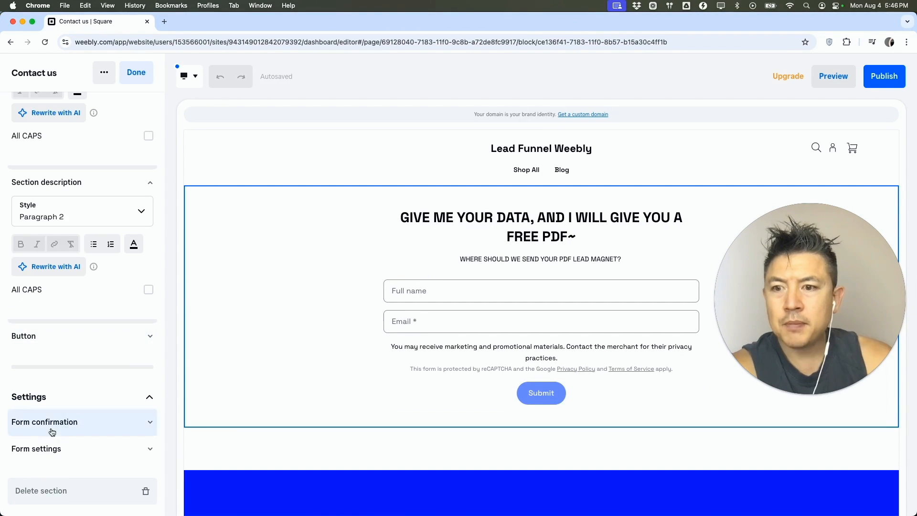
click(129, 425)
- Replace the confirmation message with "THANKS FOR YOUR DATA! HERE IS YOUR PDF LEAD MAGNET:" followed by the pasted link lead-funnels.square.site/pdf-download-lead-magnet
triple_click(54, 375)
text(THAN)
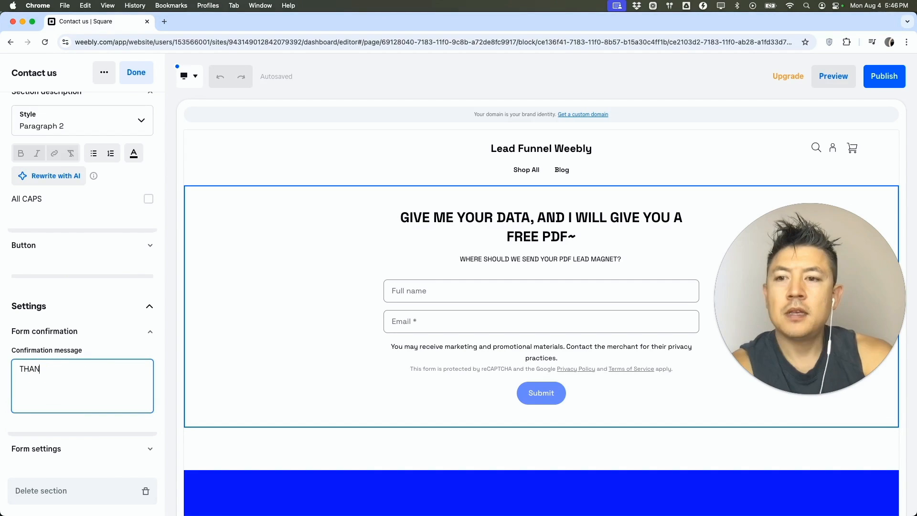
text(KS FOR YOUR DATA! HERE IS YOUR PDF LEA)
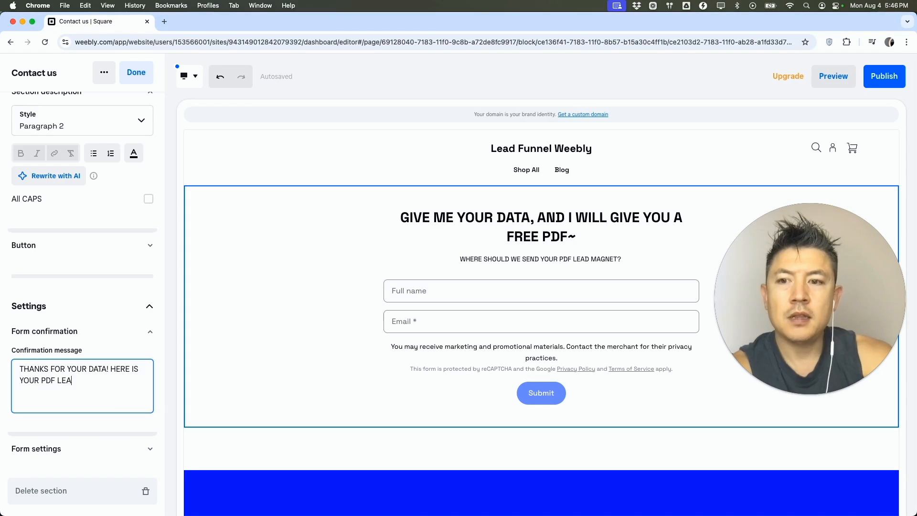
text(D MAGNET:)
key(Return)
key(Return)
key(super+v)
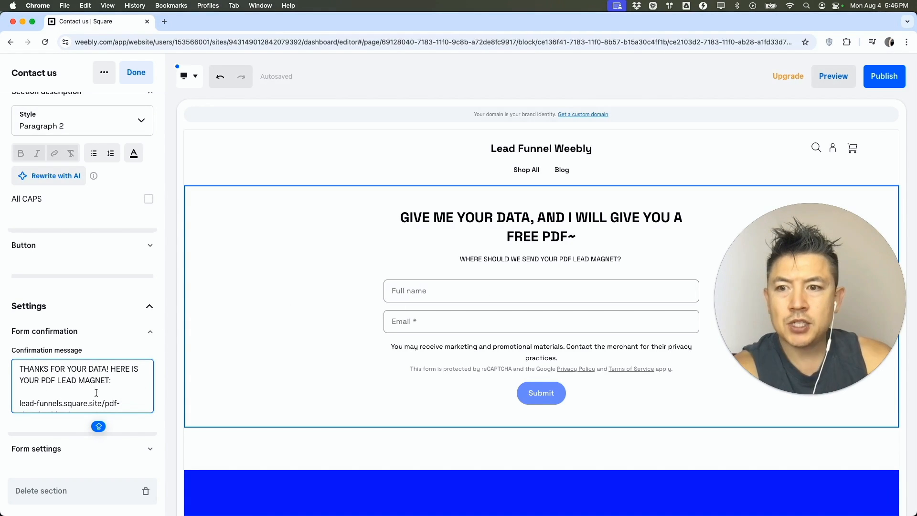
scroll(119, 382, down, 2)
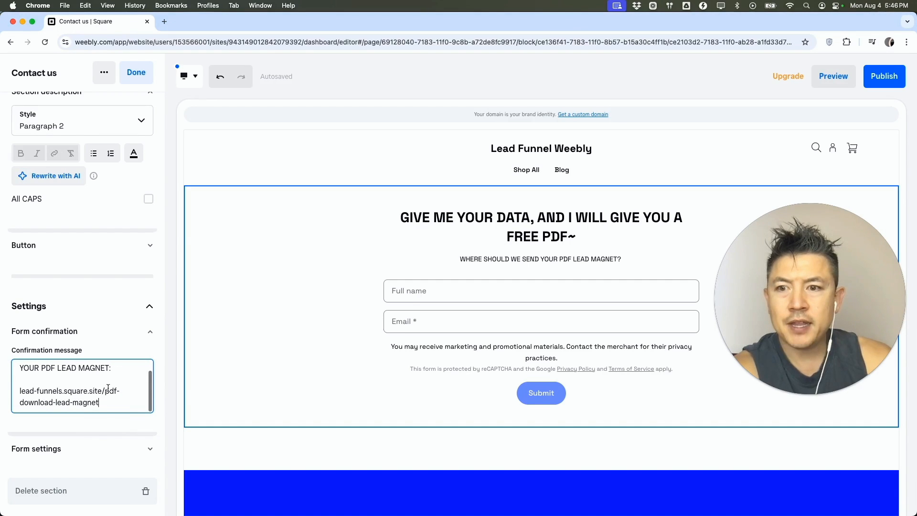
drag(102, 402, 19, 390)
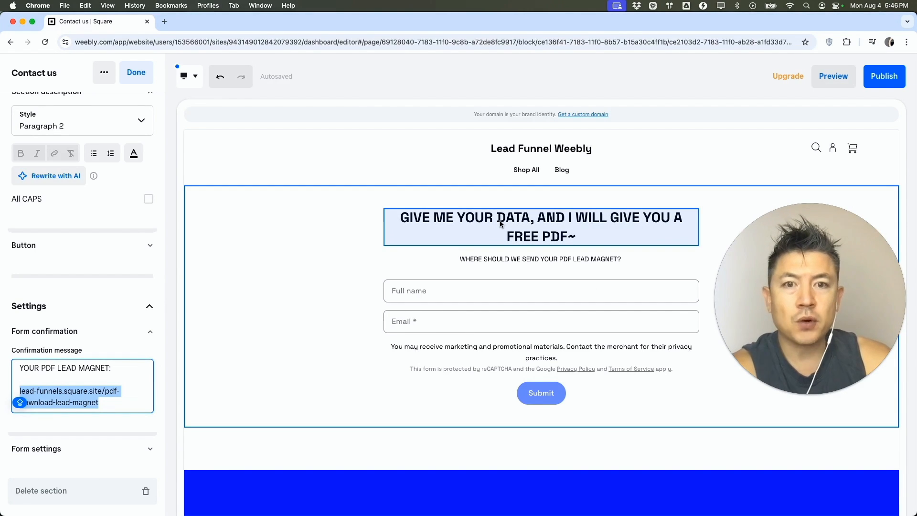
- Publish the site and open its live address lead-funnels.square.site
click(885, 79)
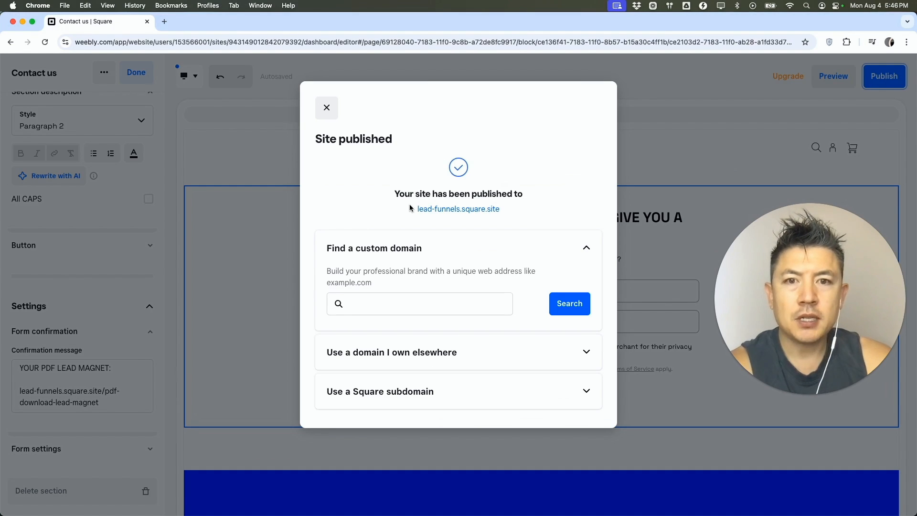
click(446, 210)
- Test the live lead form by entering FULL NAME as the name and a fake email address, and submit it
click(292, 199)
text(FULL NAME)
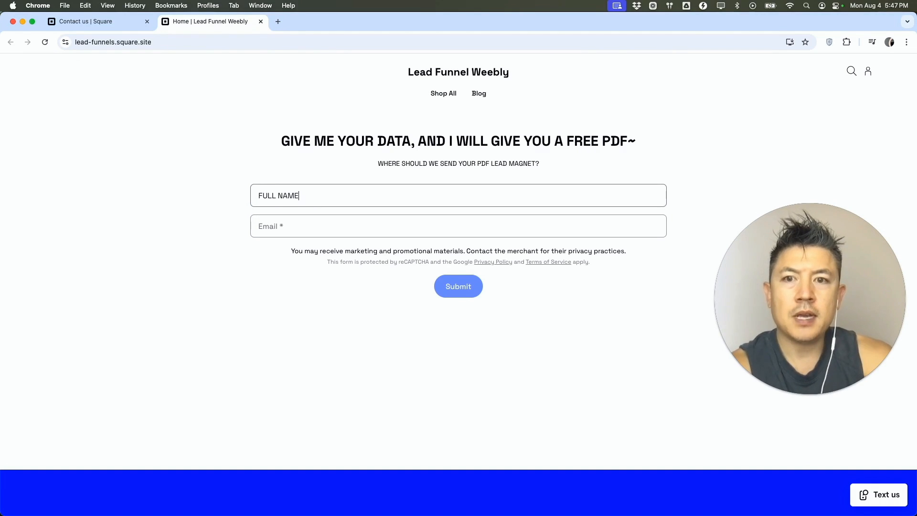
click(305, 227)
text(FAKE)
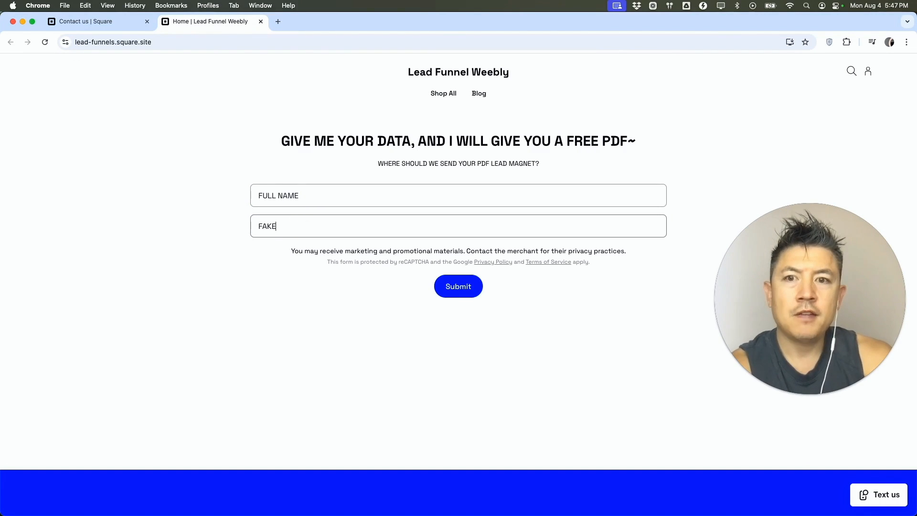
text(EMAIL@FAKEEMAI)
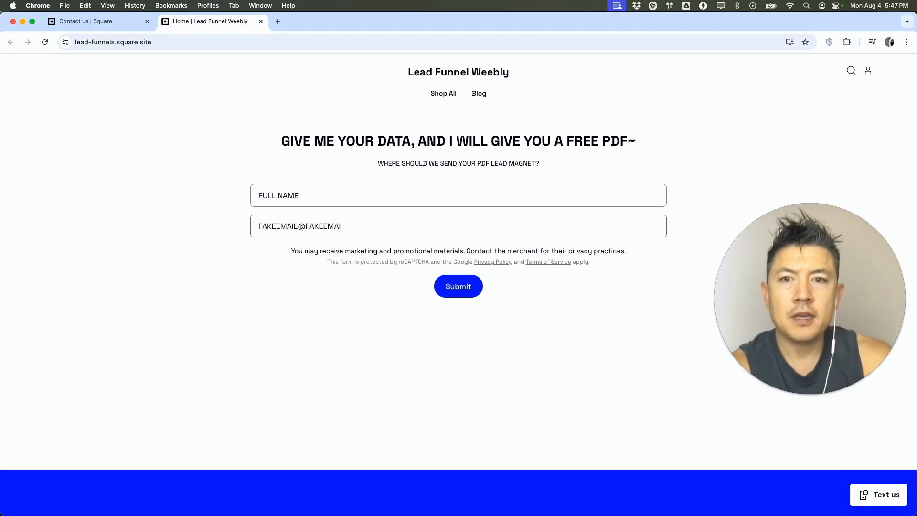
text(LNOWTODAY.CO)
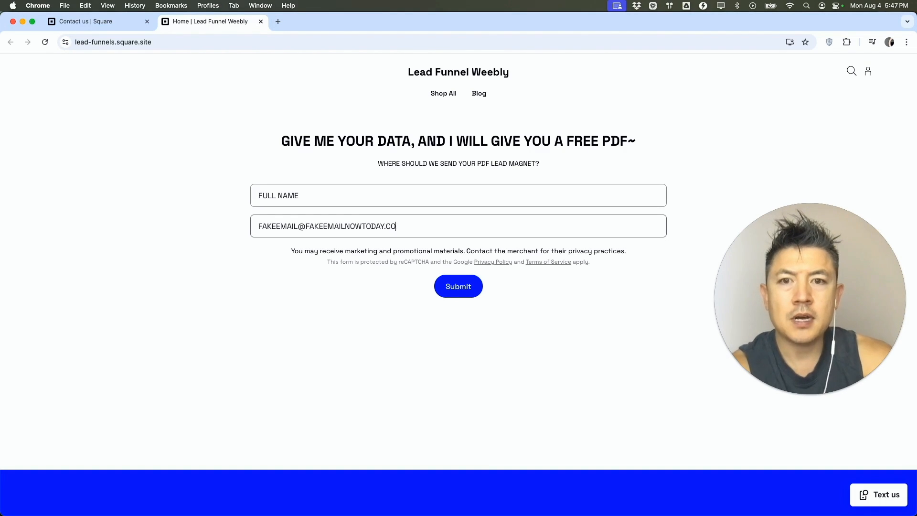
text(M)
click(468, 289)
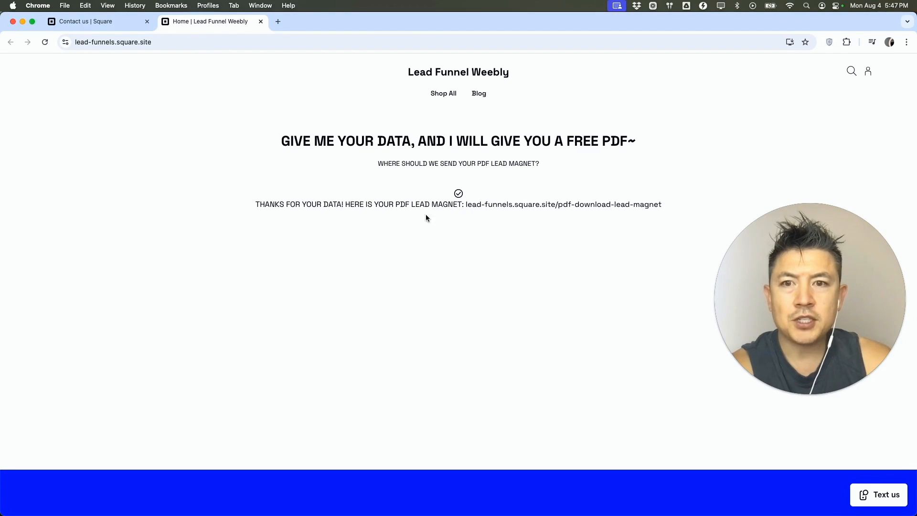
- Open the PDF download link from the confirmation message in a new tab and look through the embedded intake form
drag(468, 205, 665, 211)
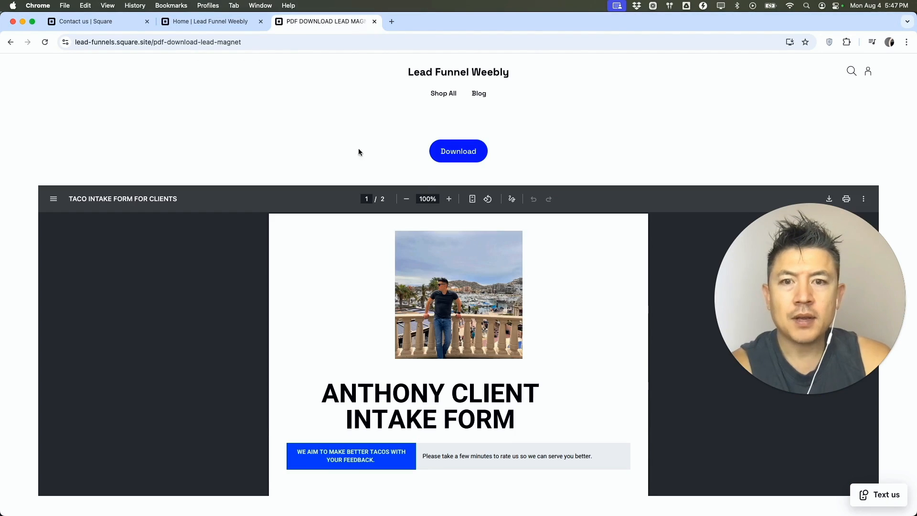
scroll(431, 259, down, 5)
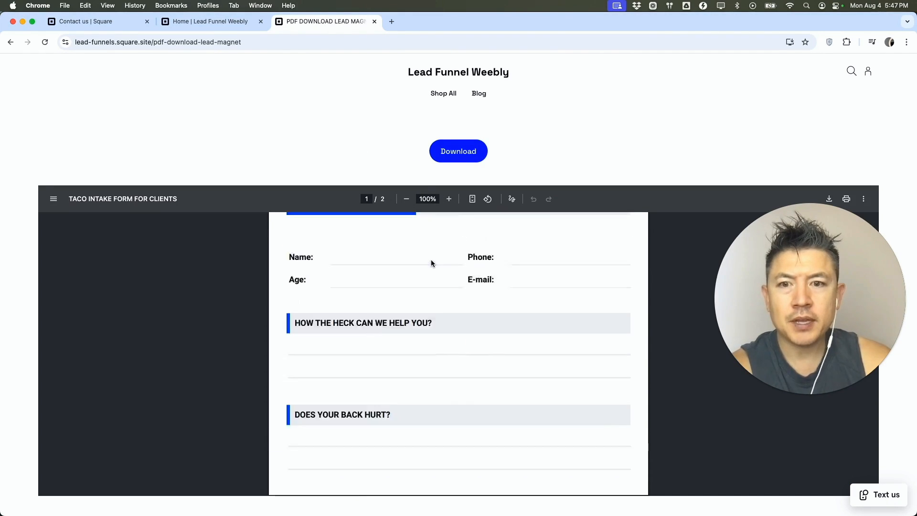
scroll(431, 259, up, 5)
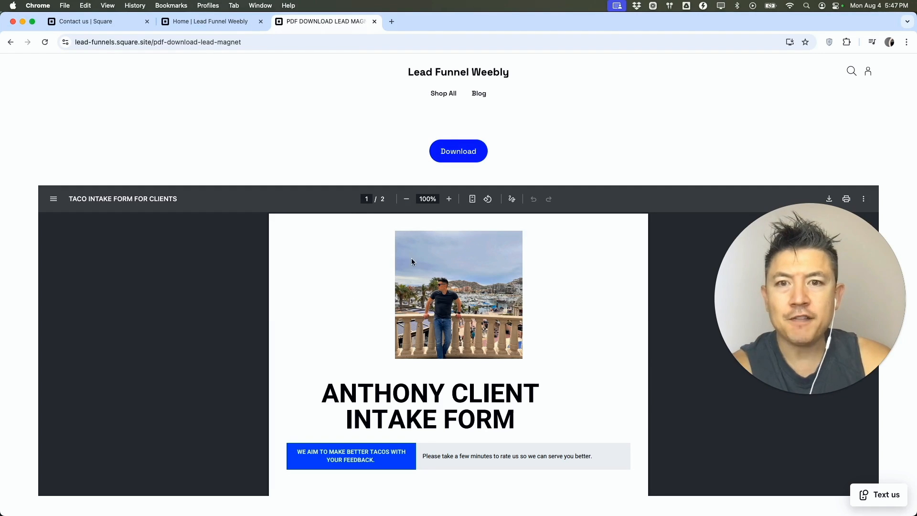